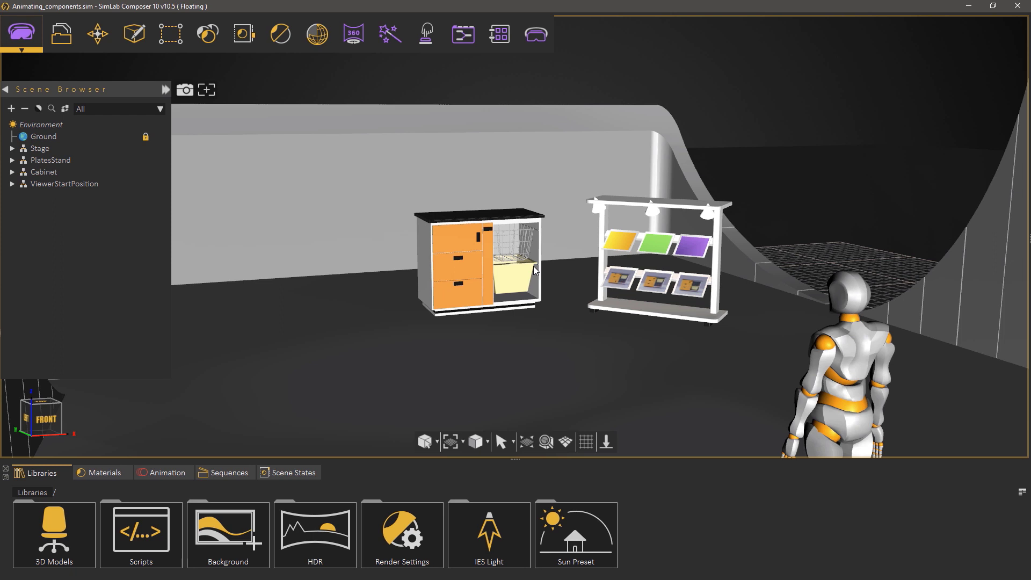
Step: Delete the ViewerStartPosition, PlatesStand and Stage groups from the scene, leaving the ground and the Cabinet
left_click(66, 184)
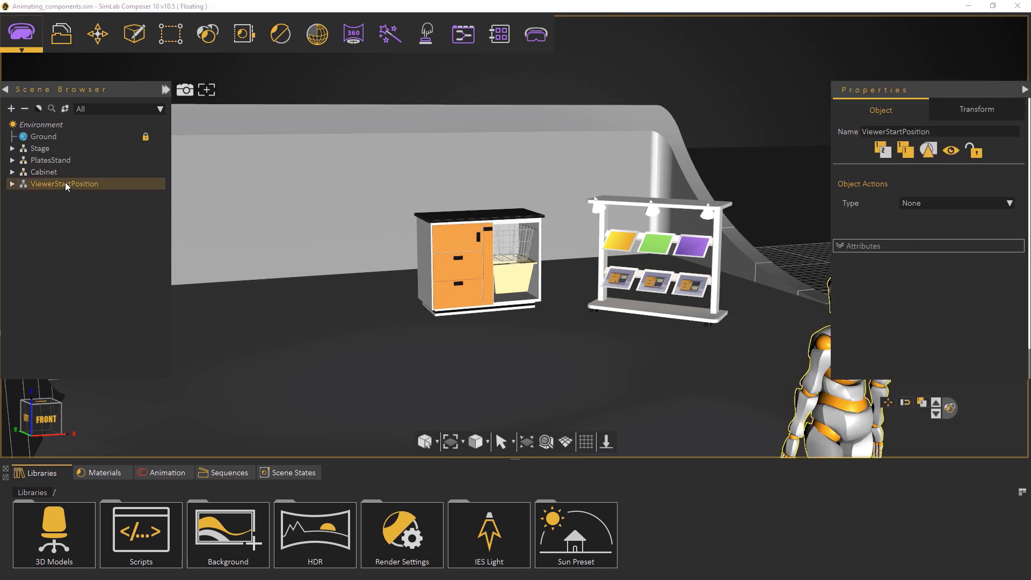
key("Delete")
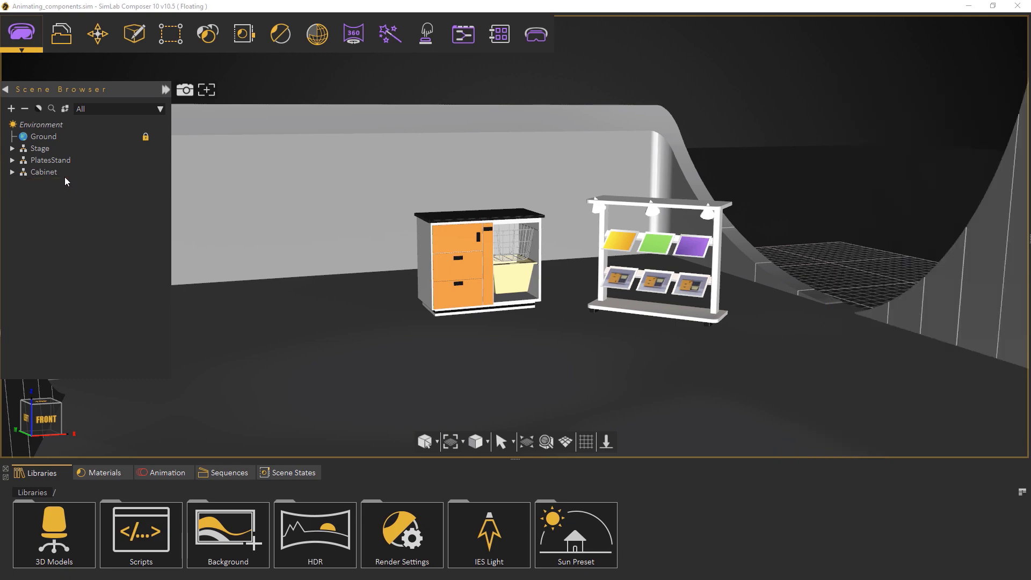
left_click(61, 161)
key("Delete")
left_click(50, 149)
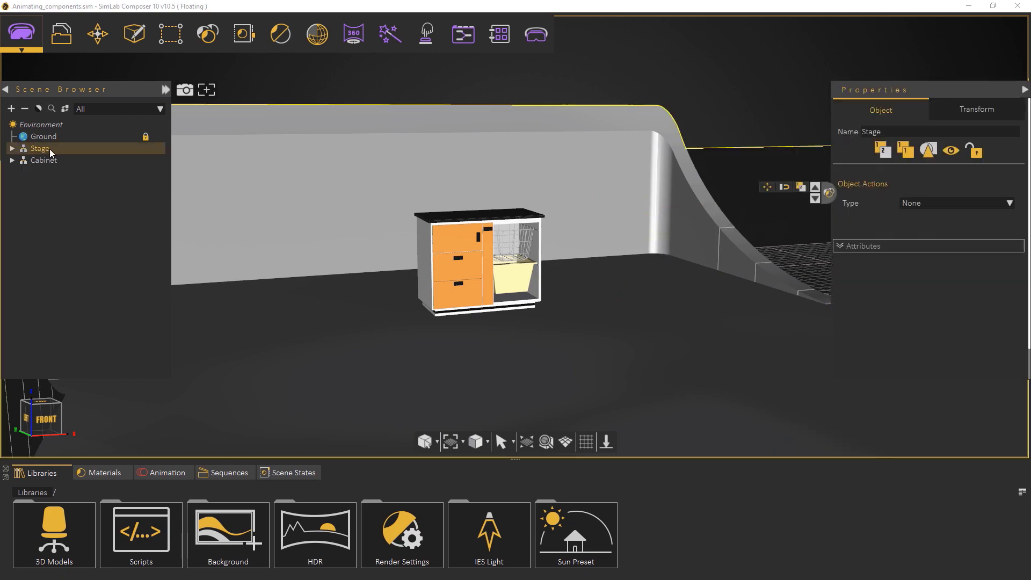
key("Delete")
Step: Select the cabinet's Vertical_Drawer group and examine the sequences in its Multi Actions list
scroll(385, 195, "up", 5)
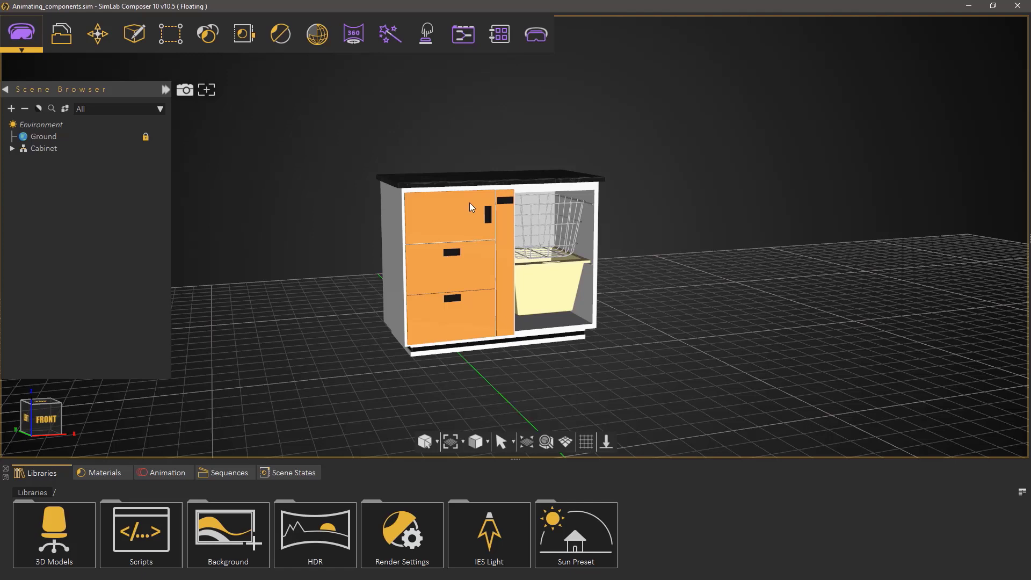
left_click(505, 213)
left_click(604, 239)
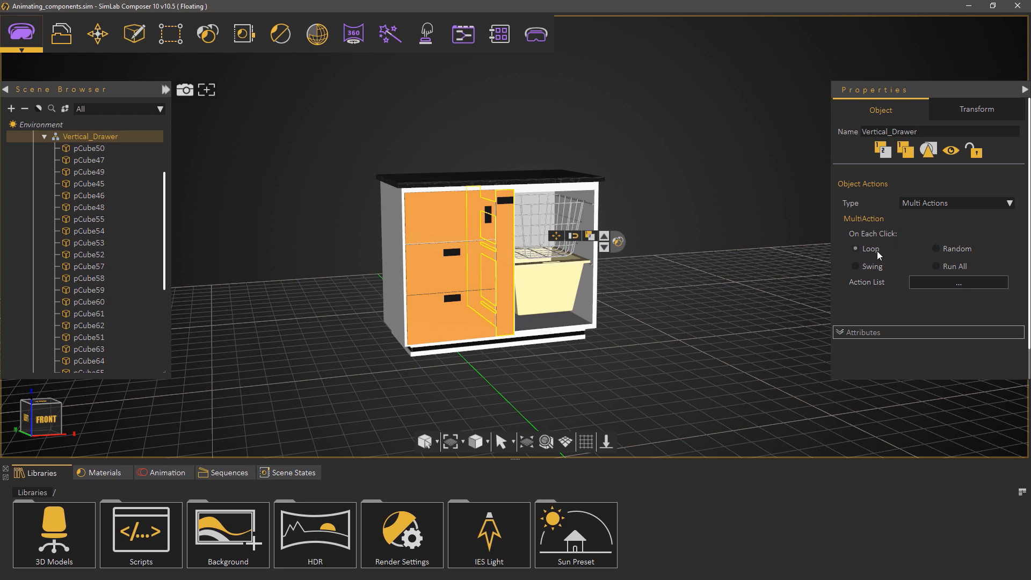
left_click(926, 283)
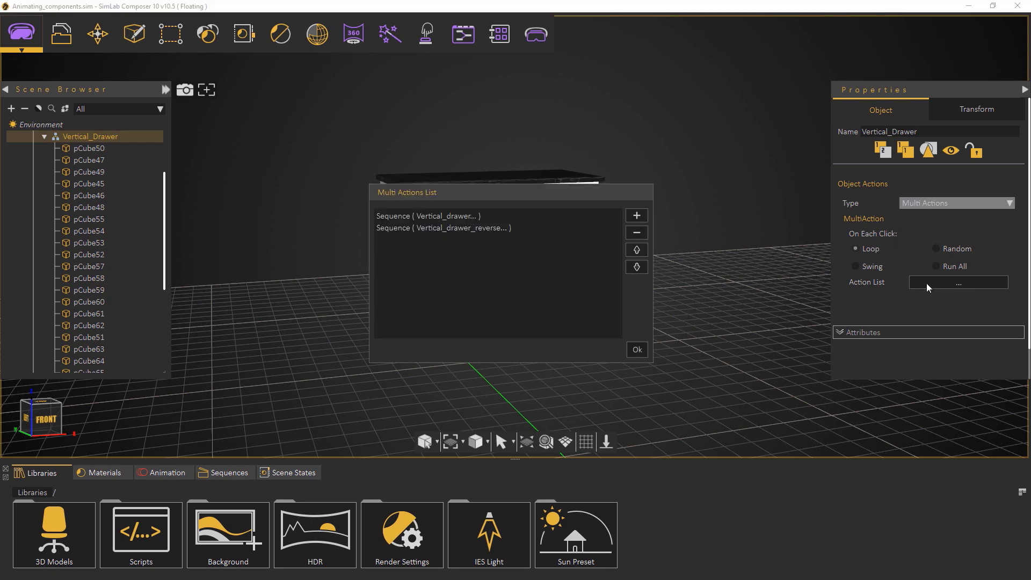
left_click(637, 350)
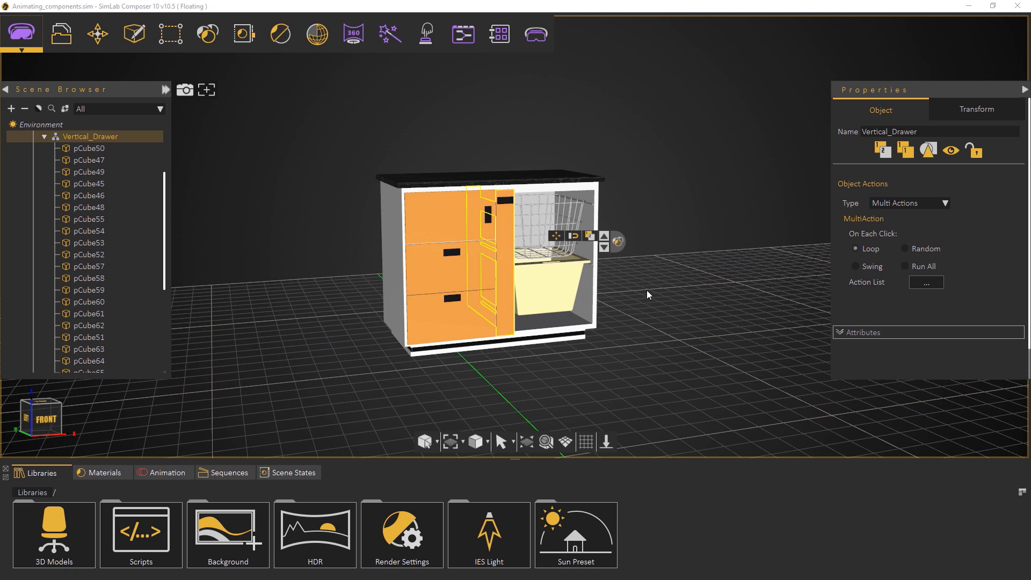
left_click_drag(647, 290, 632, 286)
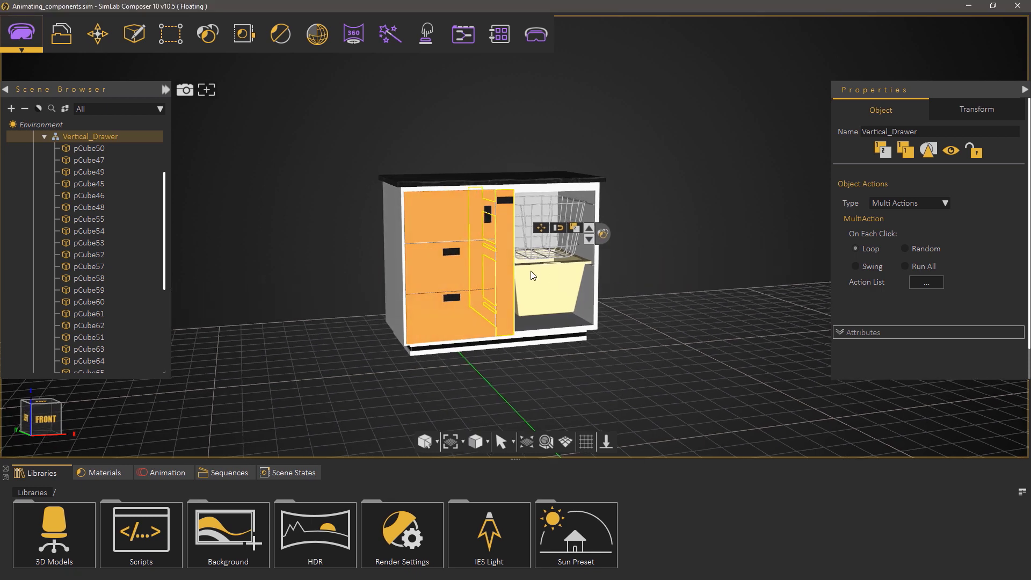
Step: Open the 3D PDF export settings and start a new page template in SimLab Template Designer
left_click(62, 35)
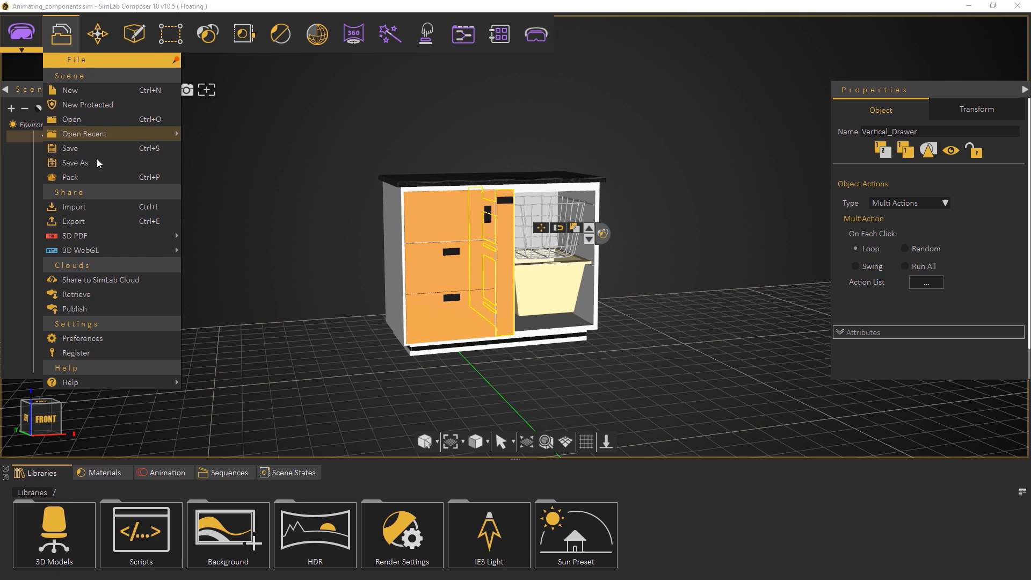
mouse_move(126, 240)
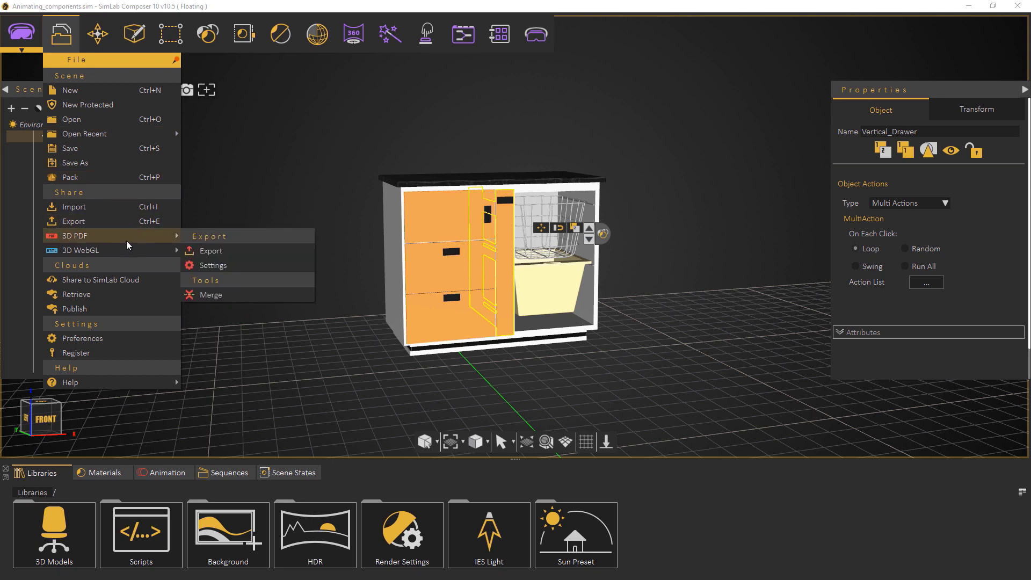
left_click(231, 264)
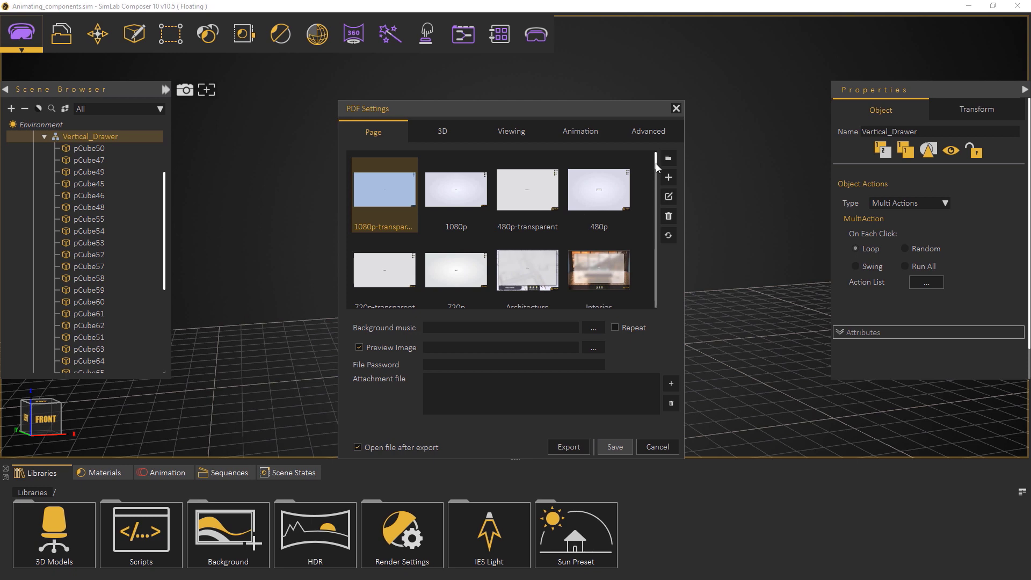
mouse_move(656, 161)
left_mouse_down()
mouse_move(649, 233)
mouse_move(655, 161)
left_mouse_up()
left_click(669, 179)
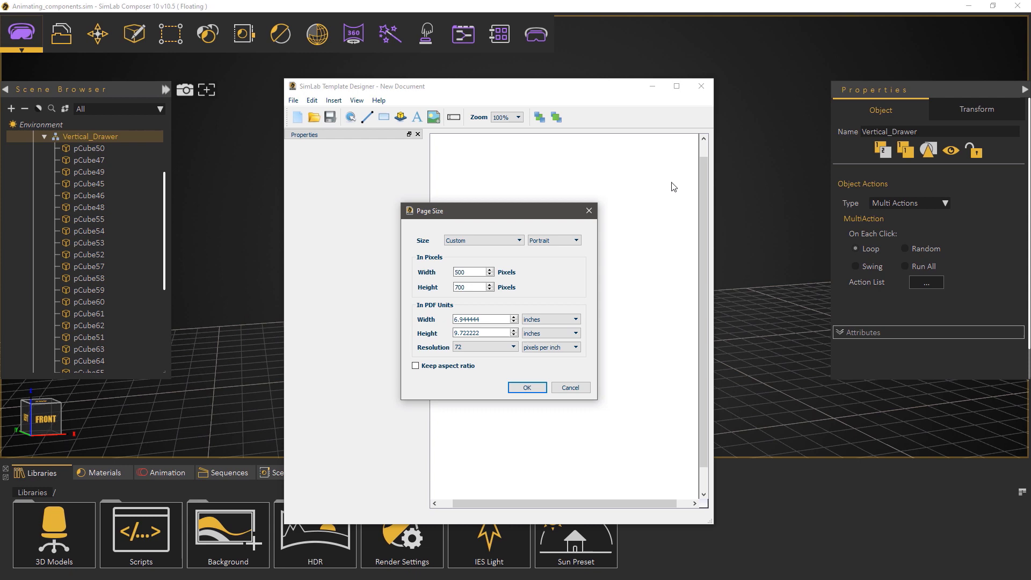
Step: Set the new template's page size to 1280 pixels wide by 720 pixels high
double_click(456, 272)
type("1280")
double_click(470, 286)
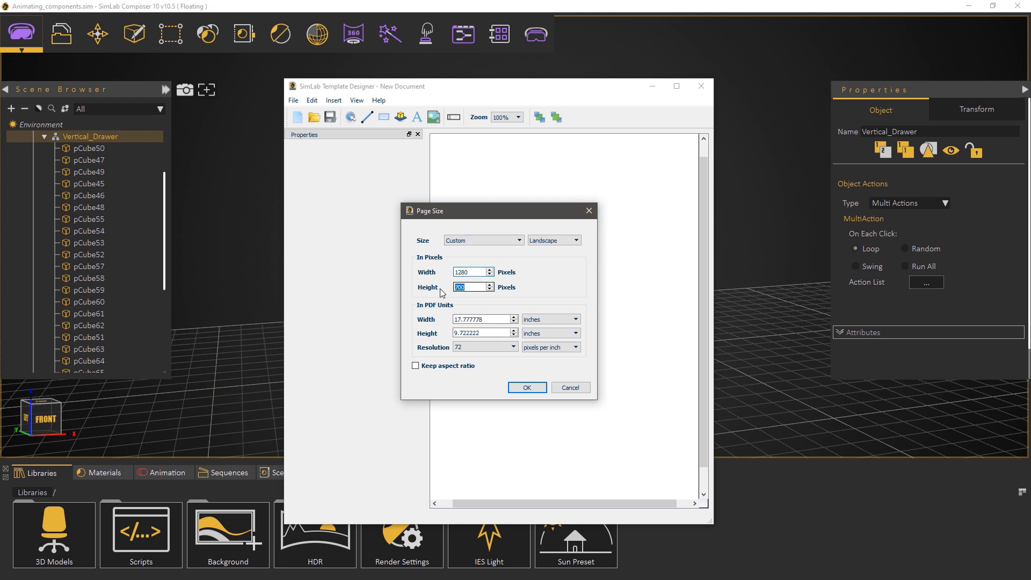
type("720")
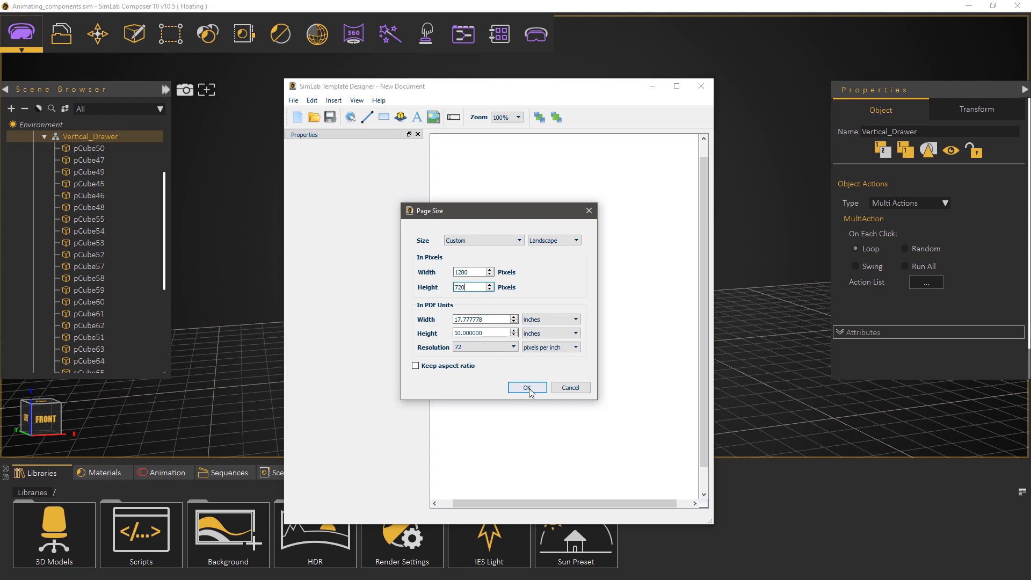
left_click(527, 387)
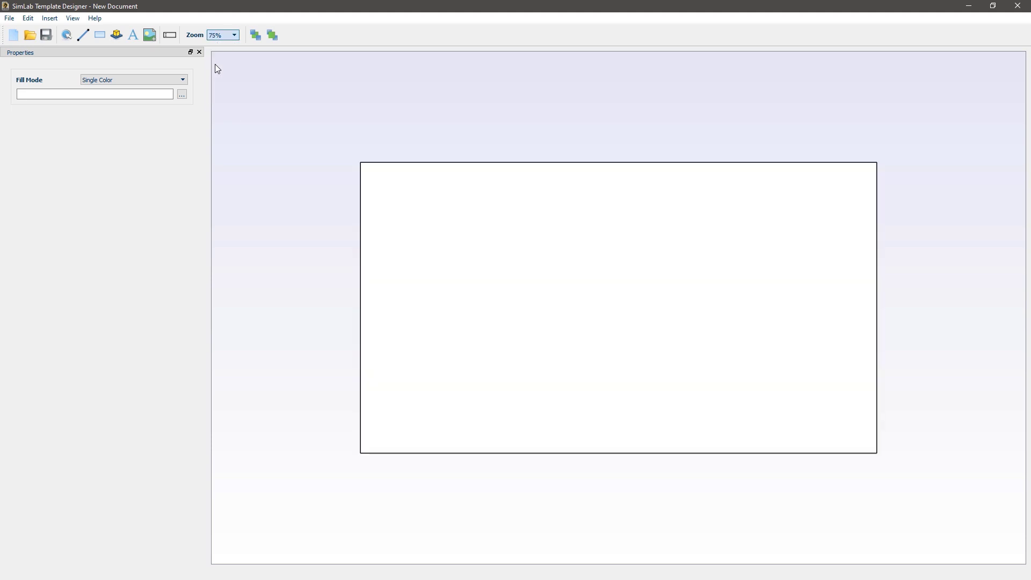
Step: Set the page's fill mode to Image and use Background.jpg from the Cabinet PDF images folder
left_click(177, 80)
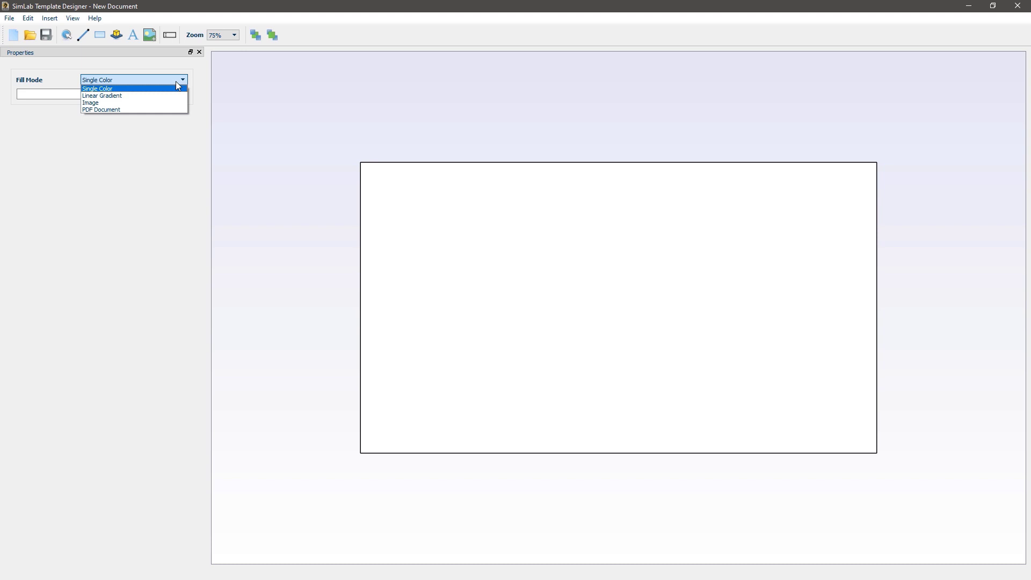
left_click(168, 103)
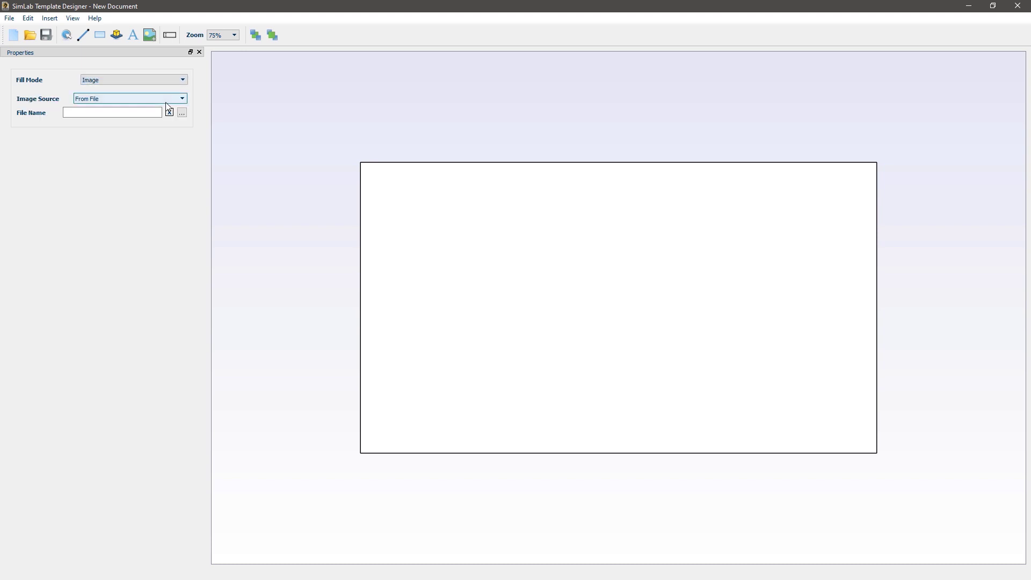
left_click(183, 112)
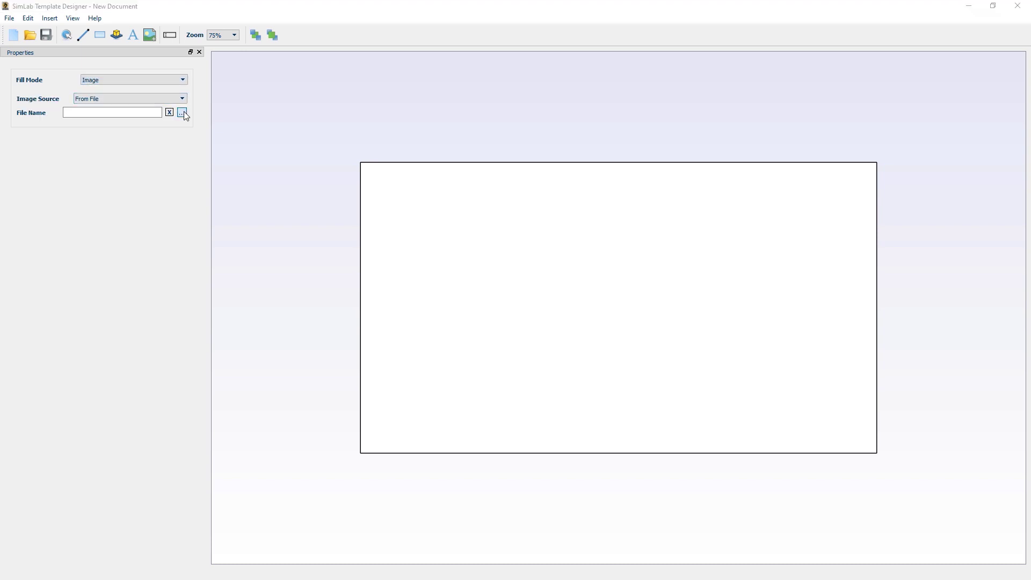
left_click(183, 112)
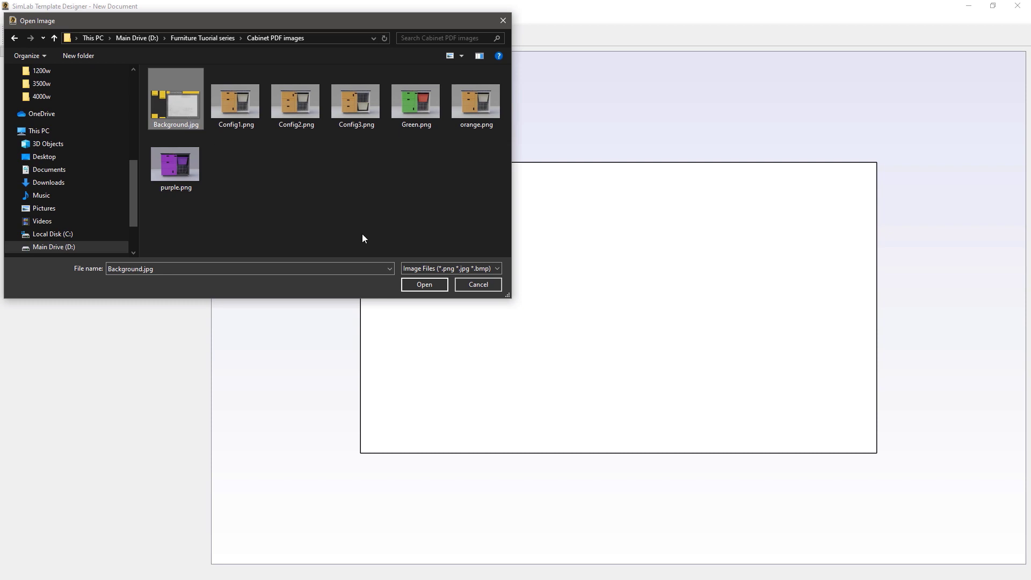
left_click(414, 286)
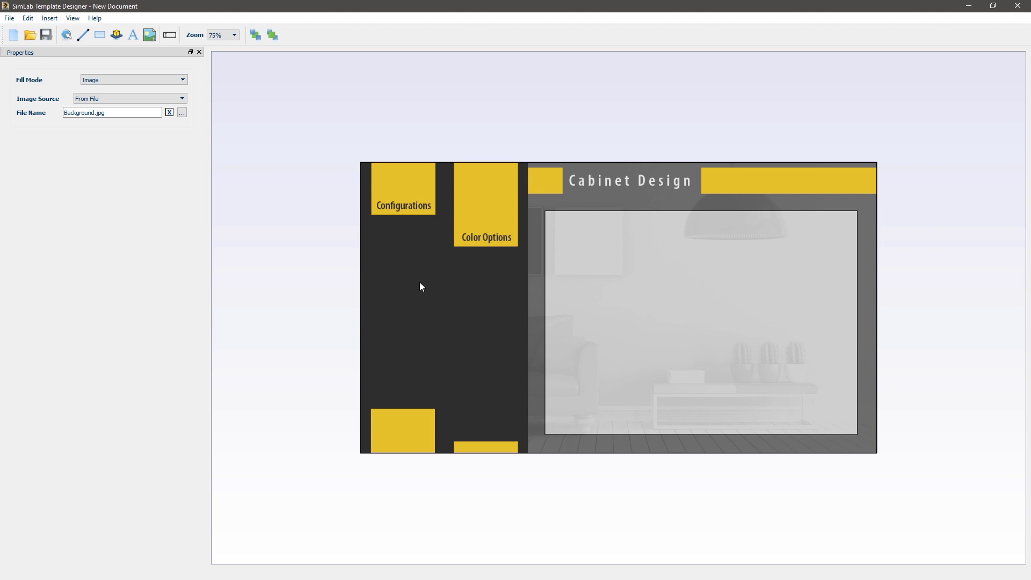
Step: Insert the image Config1.png below the Configurations heading and position it at X 27, Y 152
left_click(151, 36)
left_click(395, 264)
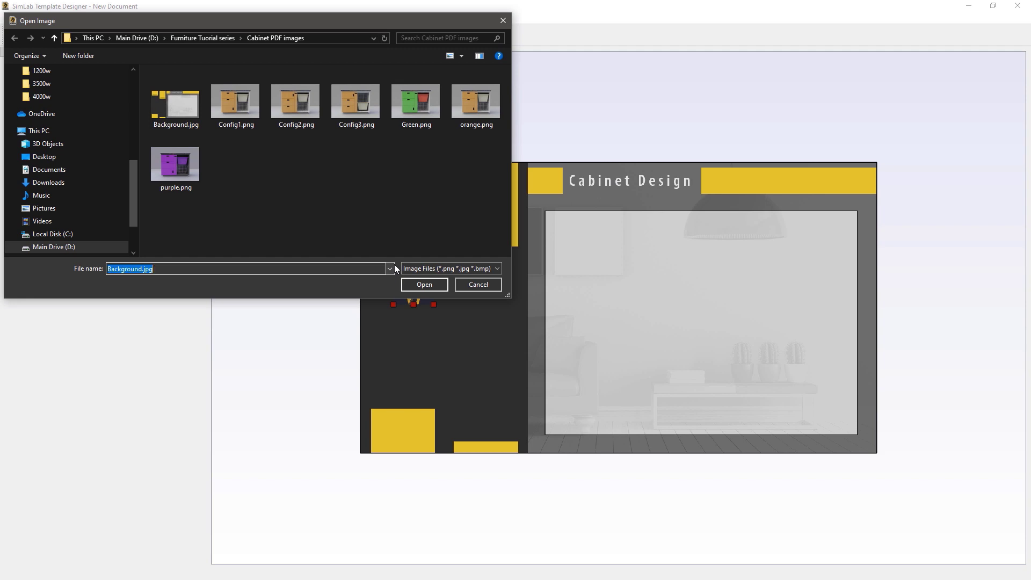
left_click(231, 110)
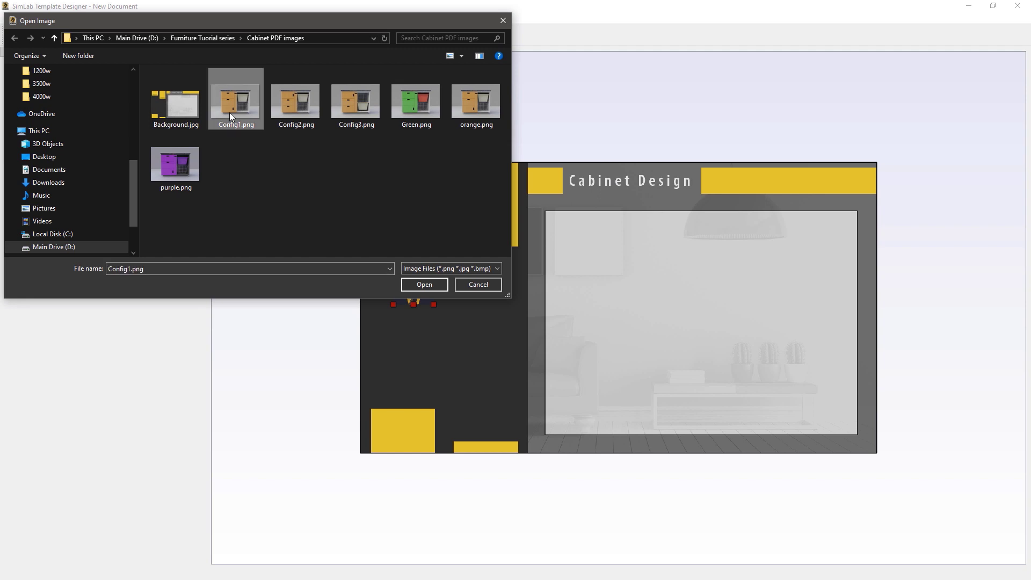
left_click(411, 283)
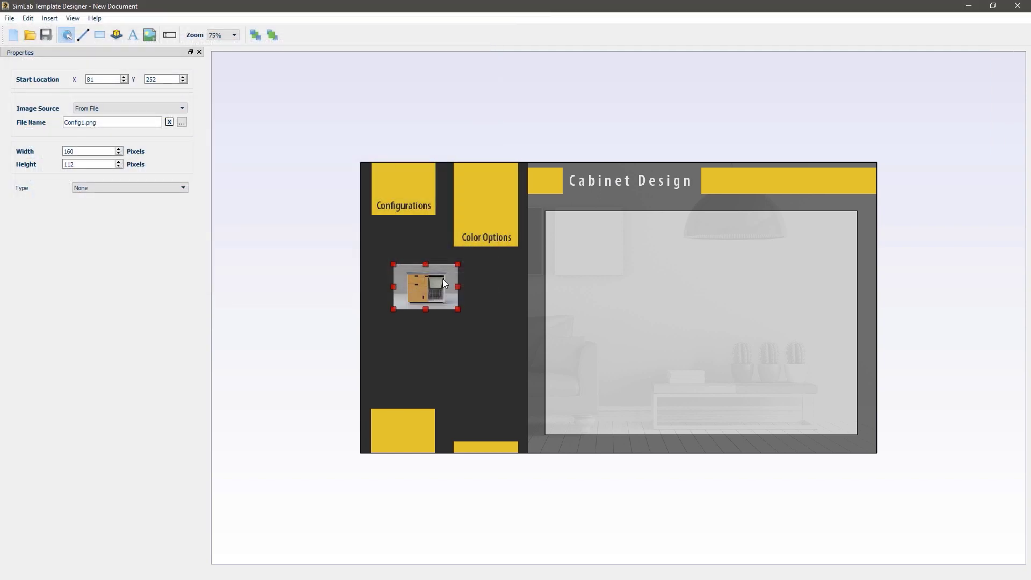
left_click_drag(442, 278, 421, 239)
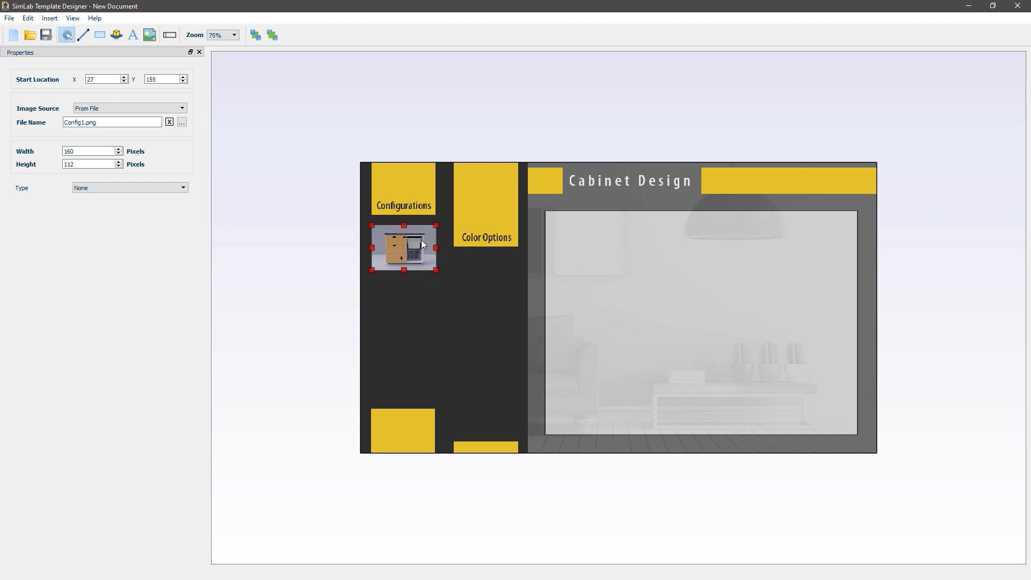
key("Up")
key("Up")
key("Up")
Step: Insert the image Config2.png below the first configuration image, at about X 28, Y 294
left_click(152, 36)
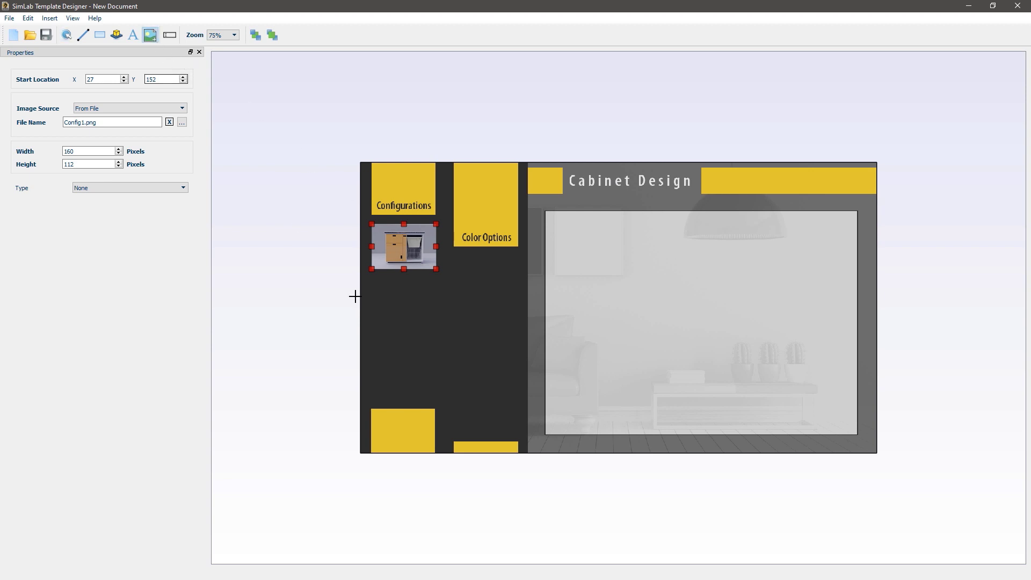
left_click(395, 301)
double_click(307, 114)
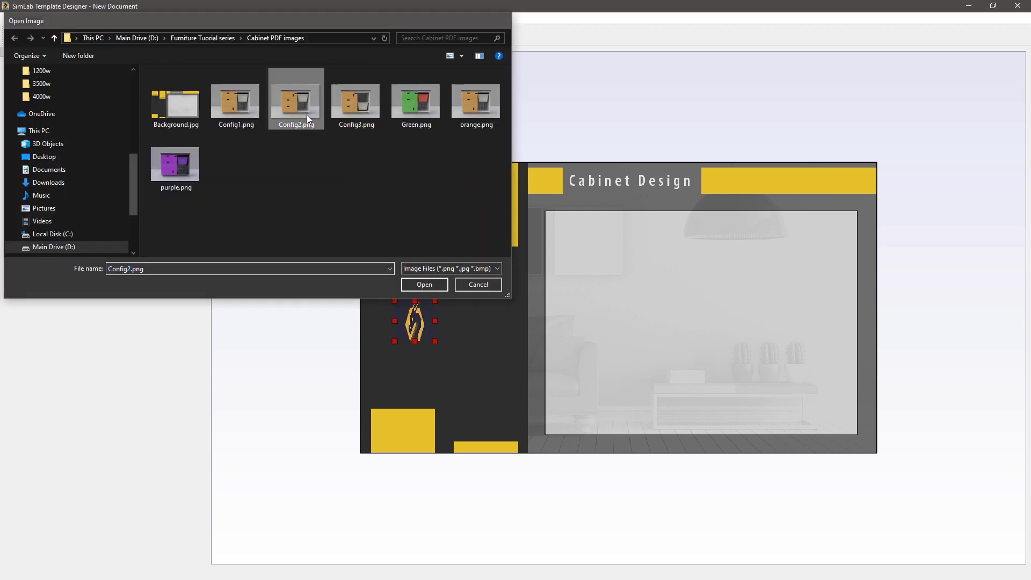
left_click_drag(441, 315, 417, 295)
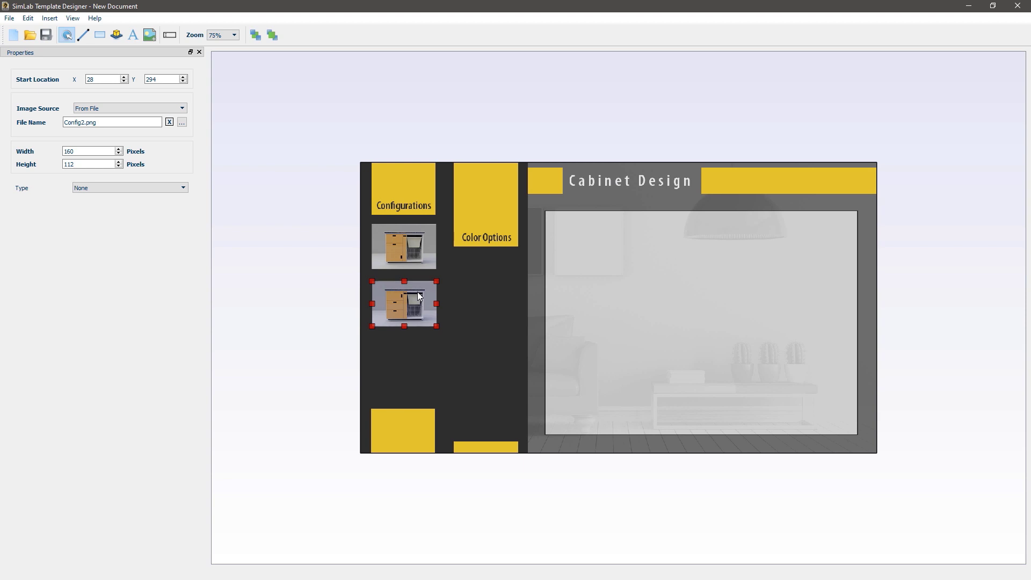
Step: Duplicate the Config2 image below itself at about X 28, Y 441 and change the copy's source to Config3.png
left_click_drag(417, 292, 419, 354, "ctrl")
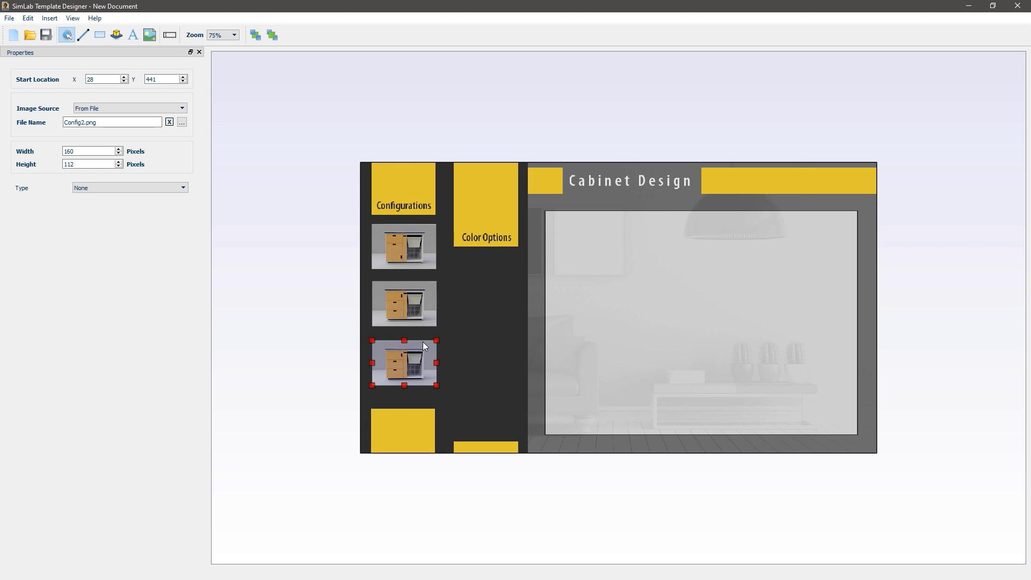
left_click(182, 123)
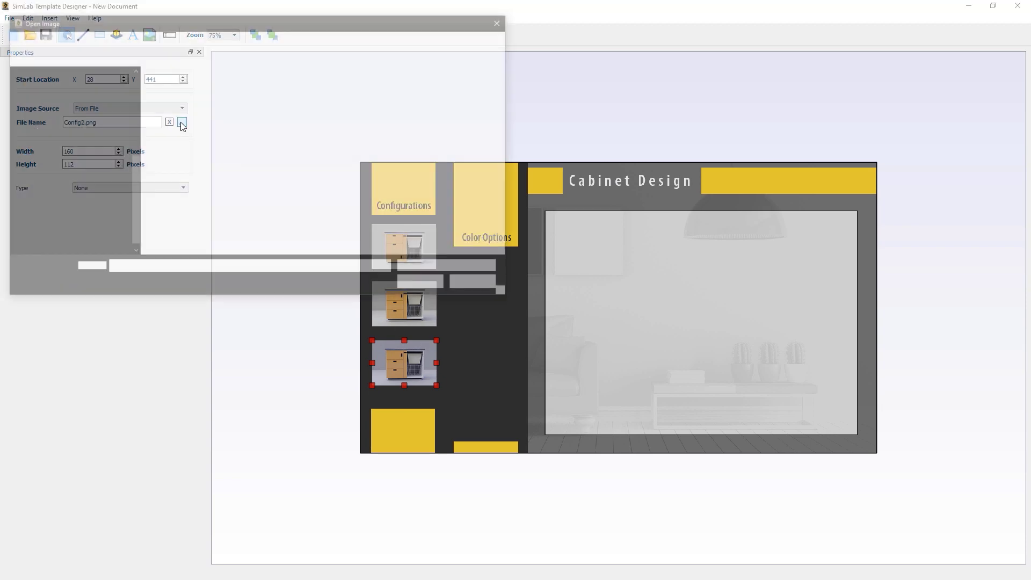
left_click(358, 115)
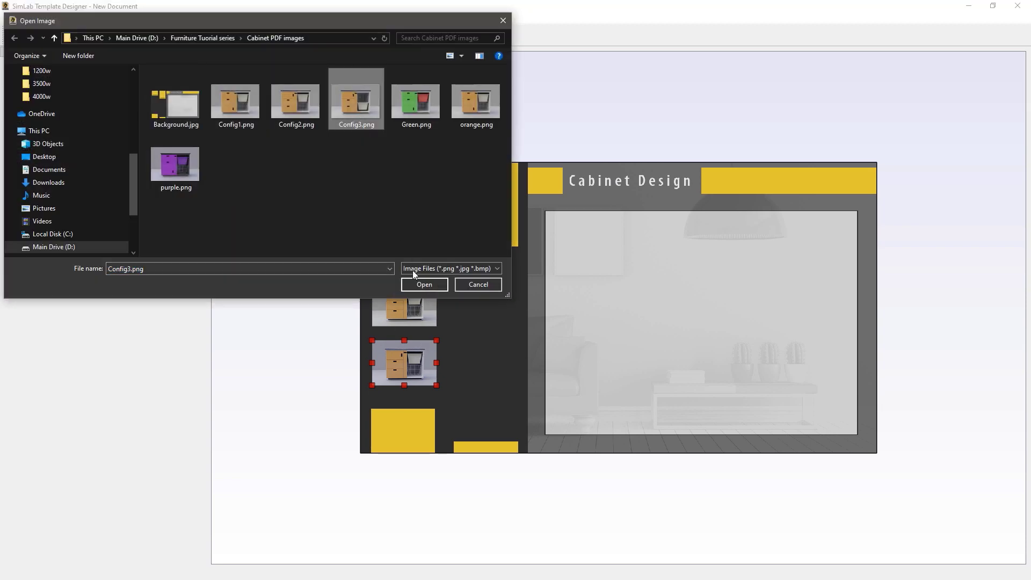
left_click(418, 283)
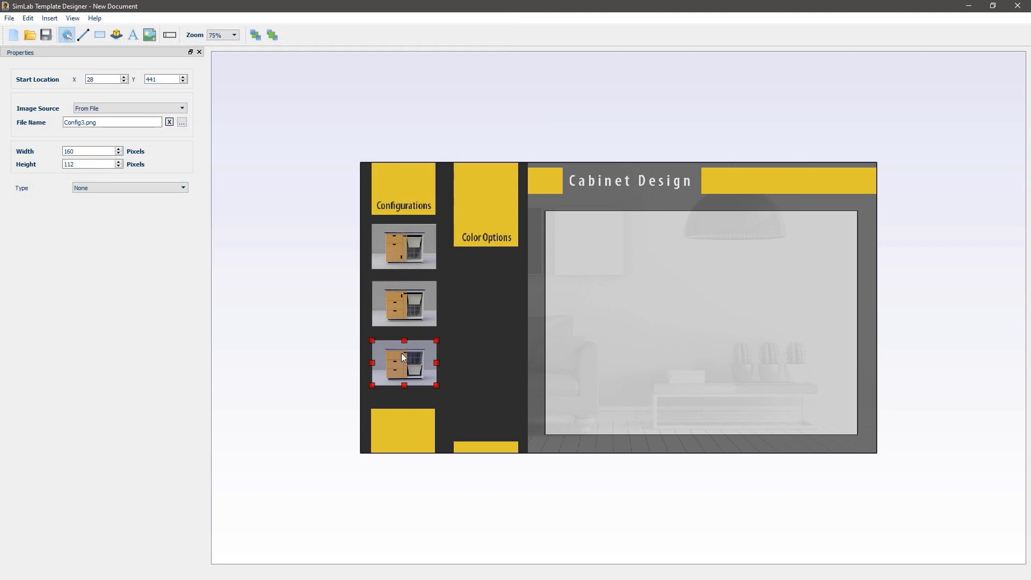
Step: Copy the Config3 image below the Color Options heading at about X 230, Y 233 and set its source to Green.png
left_click_drag(425, 356, 500, 276)
double_click(495, 275)
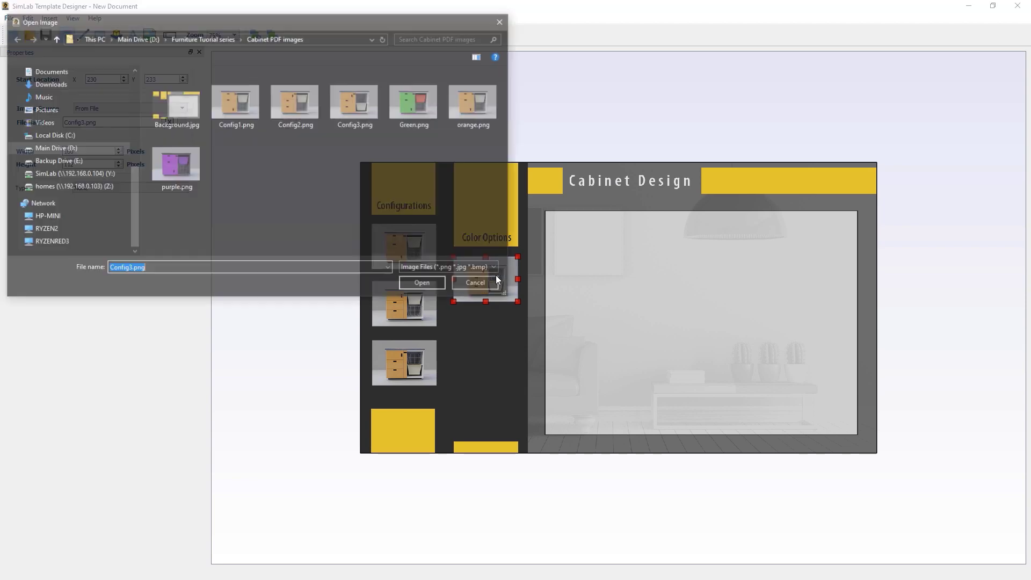
double_click(405, 106)
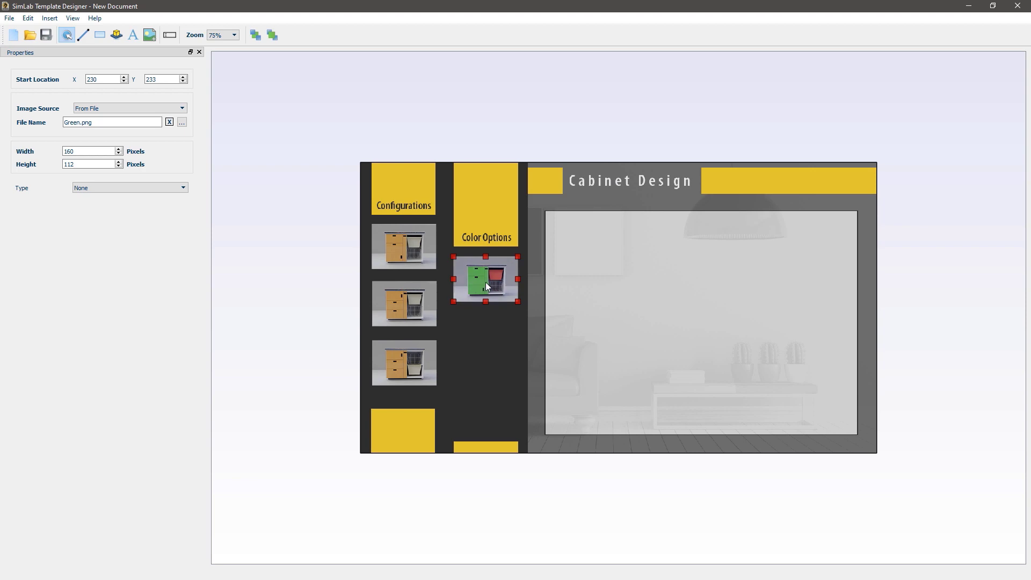
Step: Duplicate the green cabinet image below itself at about X 232, Y 377 and change the copy's source to orange.png
left_click_drag(485, 282, 486, 339, "ctrl")
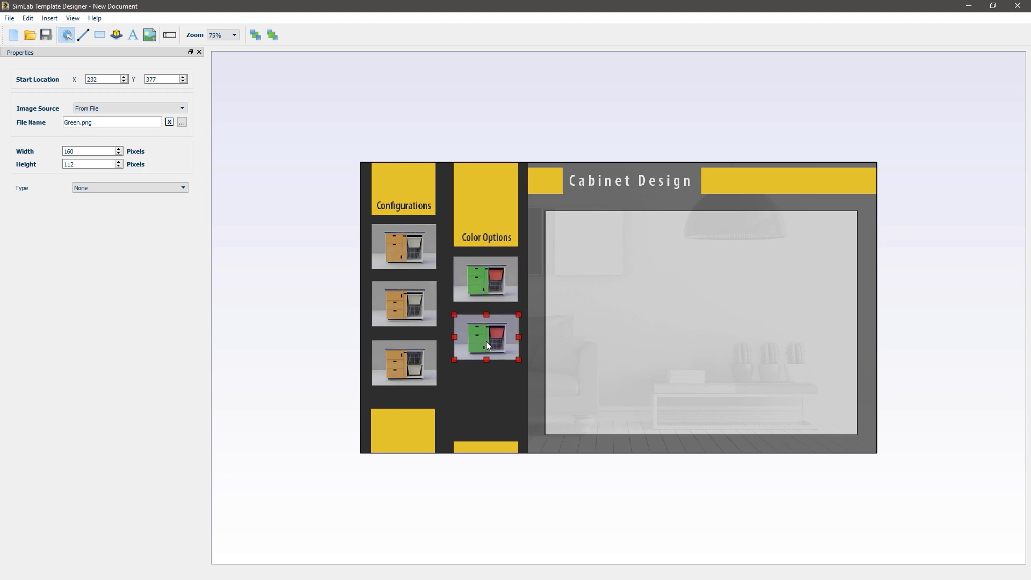
double_click(487, 342)
double_click(483, 114)
Step: Duplicate the orange cabinet image below itself at about X 231, Y 524 and change the copy's source to purple.png
left_click_drag(479, 336, 480, 396, "ctrl")
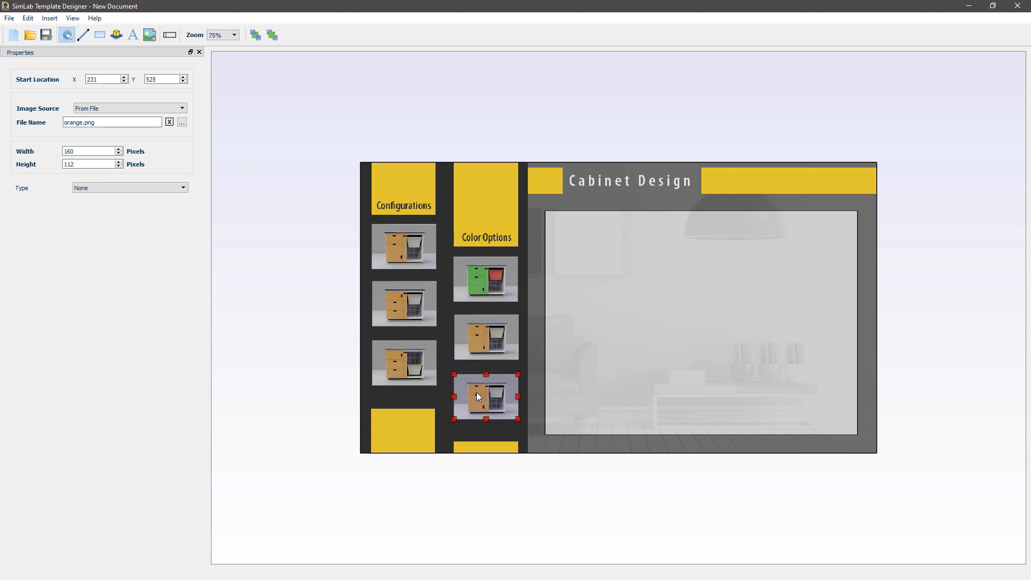
double_click(477, 393)
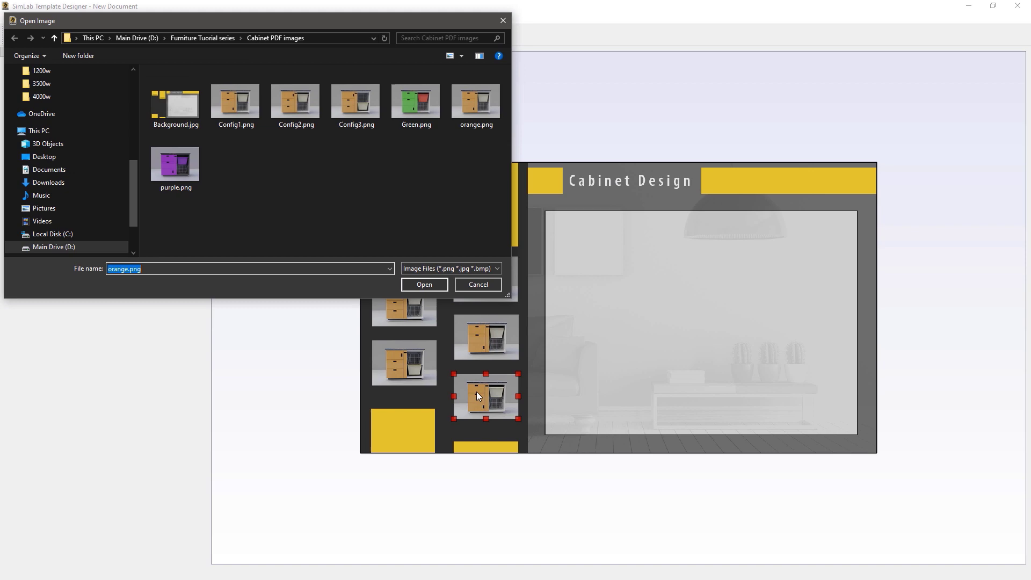
left_click(191, 172)
double_click(190, 174)
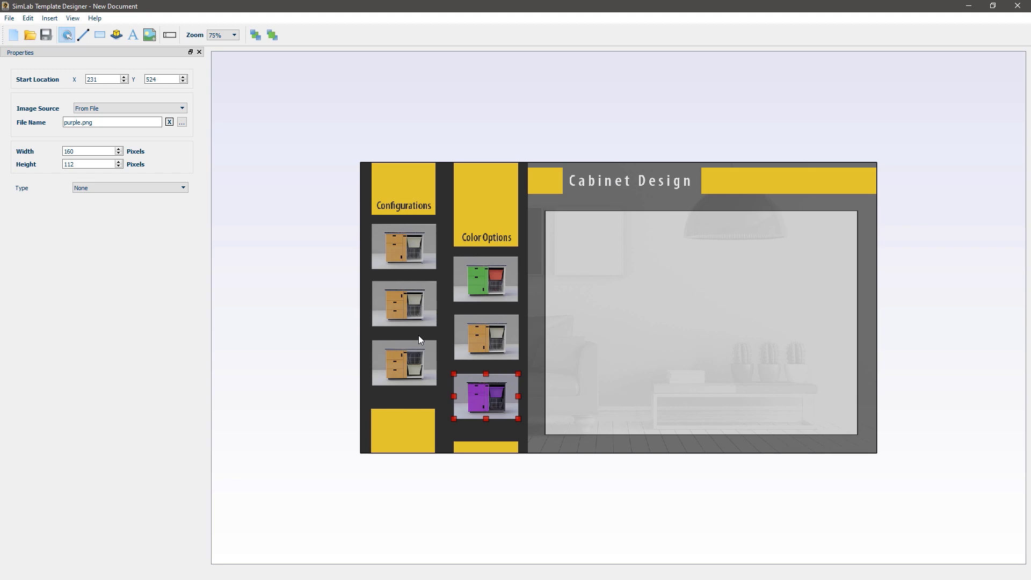
Step: Give the first configuration image a Scene State action that applies the state named Config1
left_click(404, 245)
left_click(173, 189)
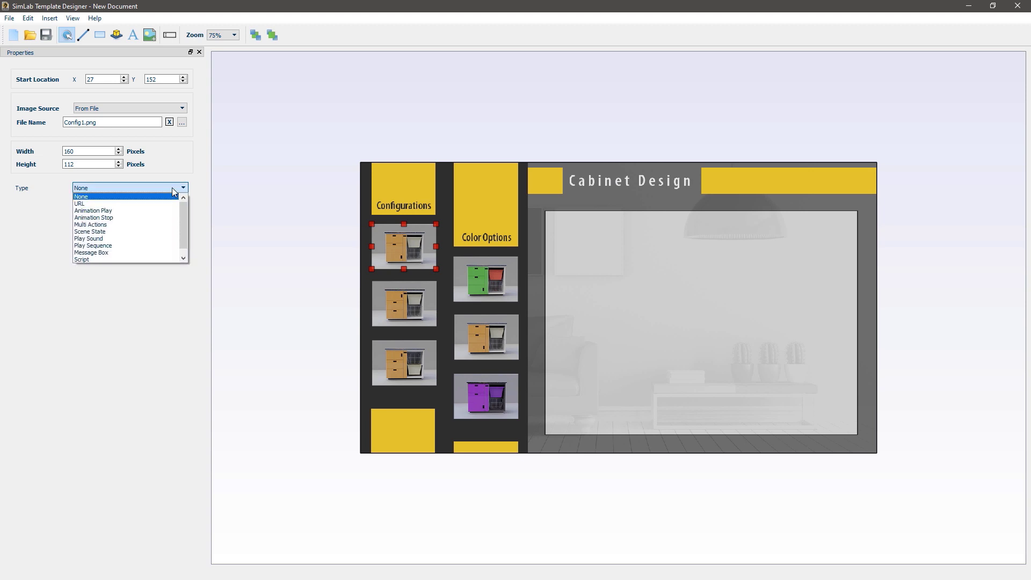
left_click(120, 232)
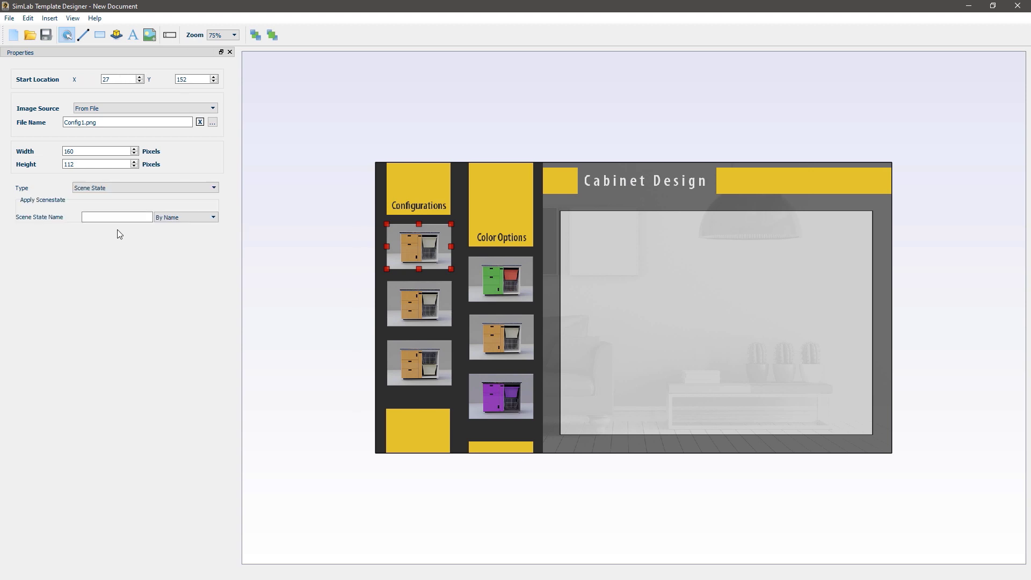
left_click(119, 217)
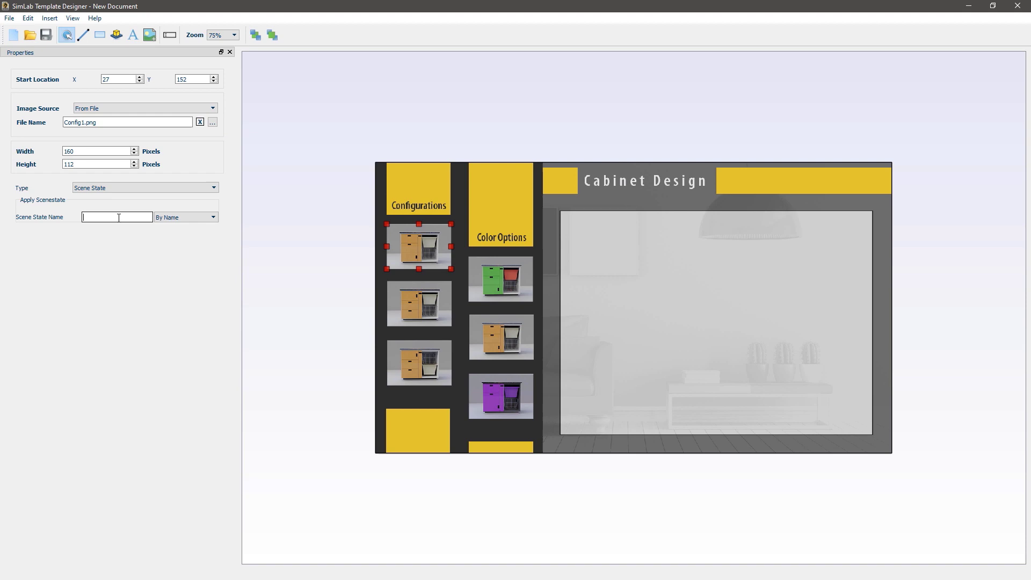
type("Config1")
Step: Give the second configuration image a Scene State action that applies the state named Config2
left_click(394, 298)
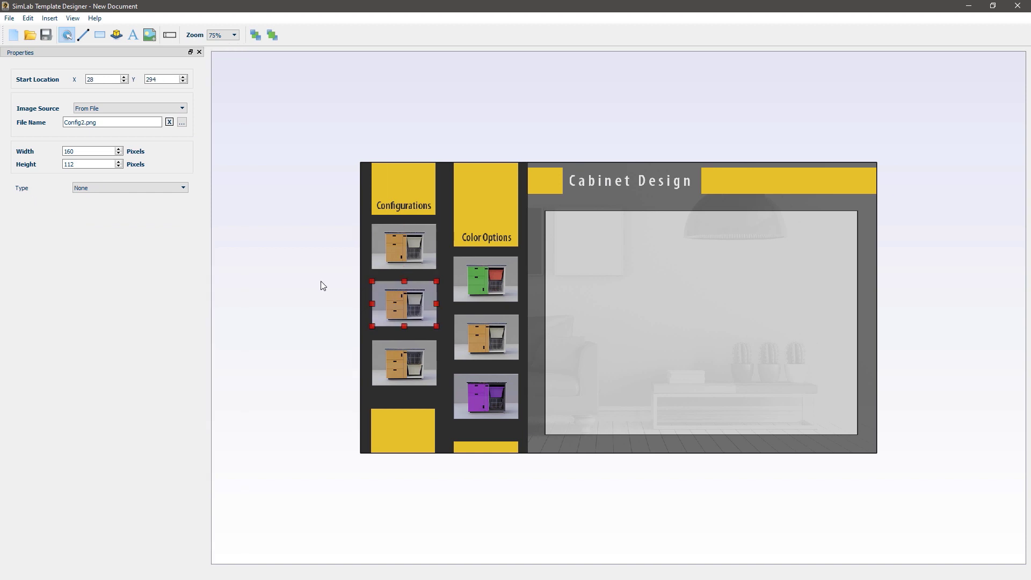
left_click(119, 187)
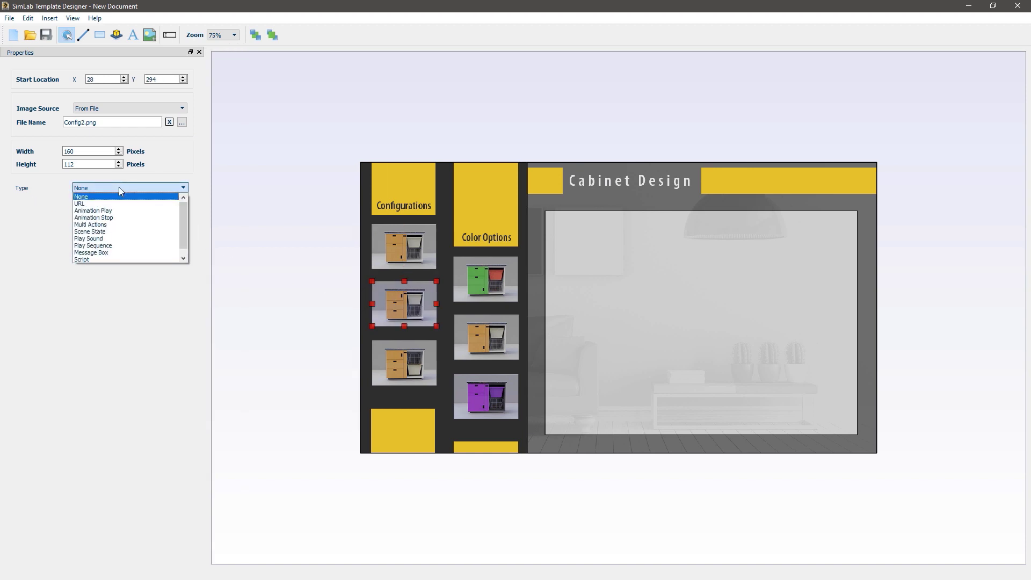
left_click(103, 232)
left_click(110, 217)
type("Config2")
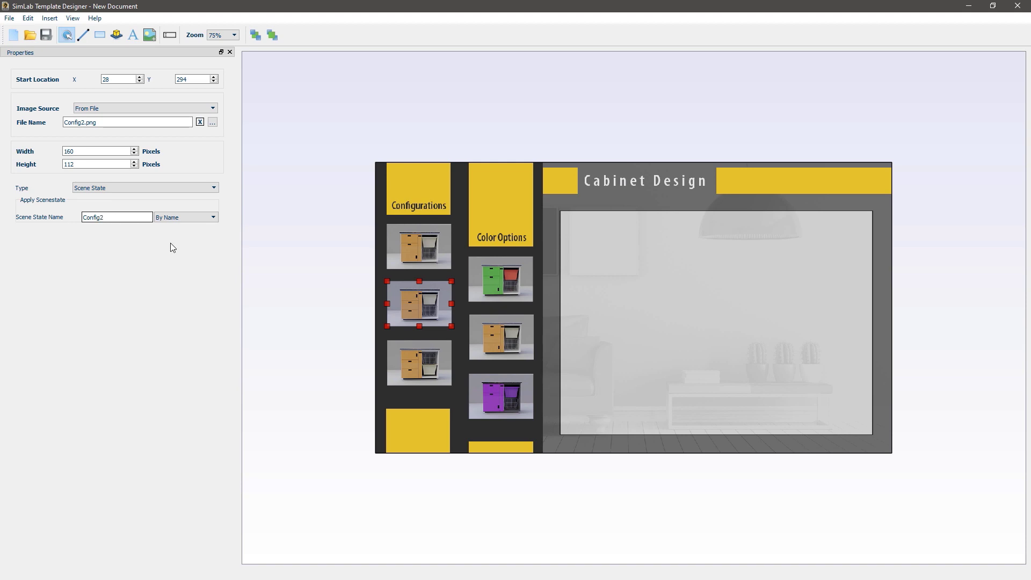
Step: Give the third configuration image a Scene State action that applies the state named Config3
left_click(409, 359)
left_click(135, 187)
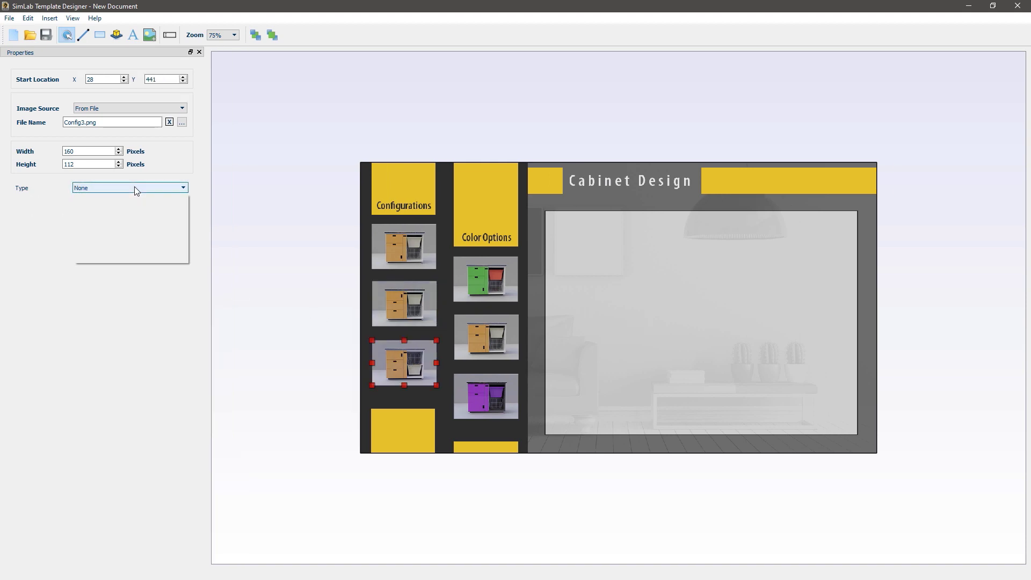
left_click(102, 231)
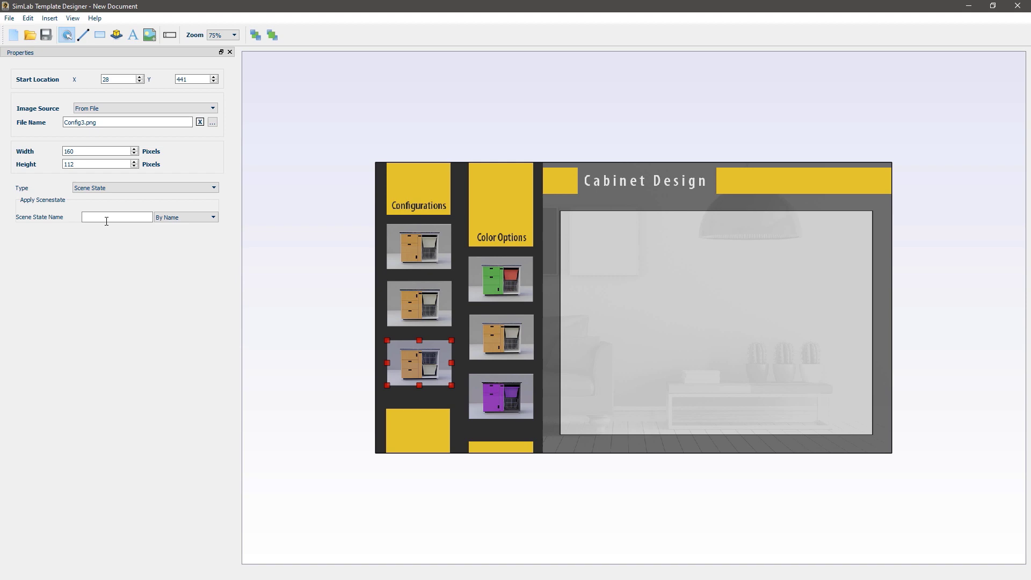
left_click(106, 221)
type("Config3")
Step: Give the green cabinet image a Scene State action that applies the state named Green
left_click(495, 273)
left_click(129, 188)
left_click(99, 220)
type("Green")
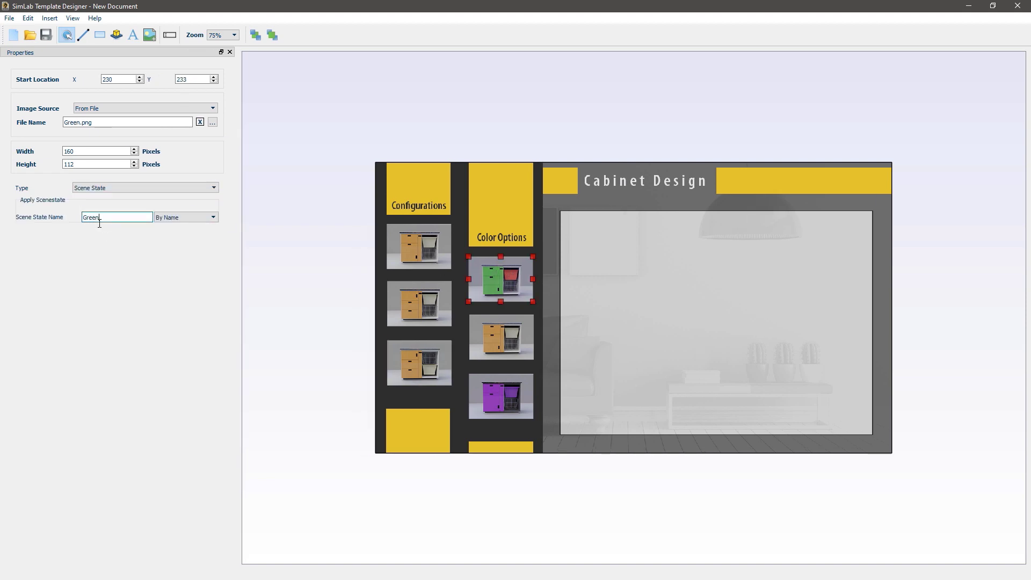
Step: Give the orange cabinet image under Color Options a Scene State action that applies the state named Orange
left_click(487, 324)
left_click(113, 187)
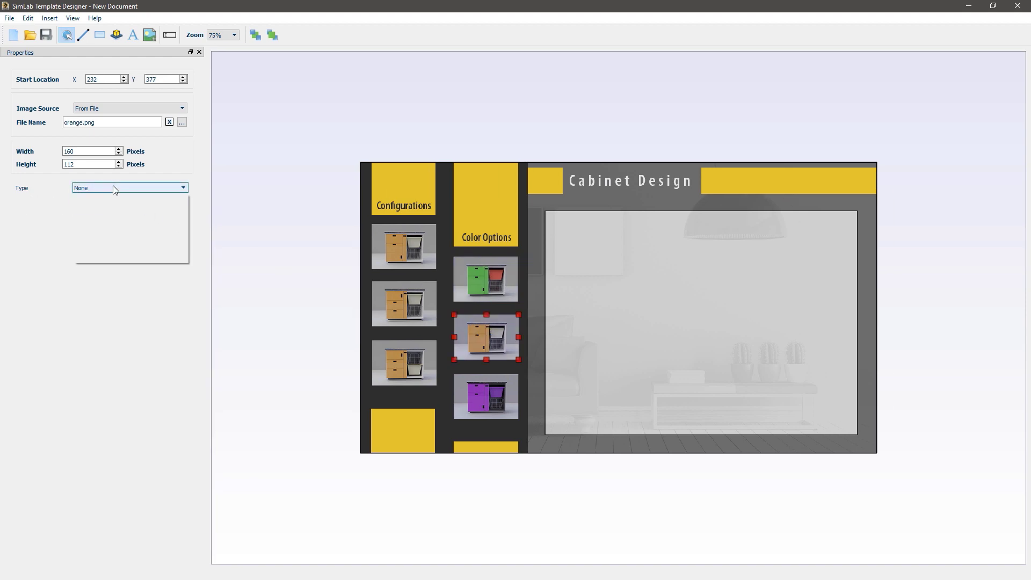
left_click(89, 231)
left_click(107, 216)
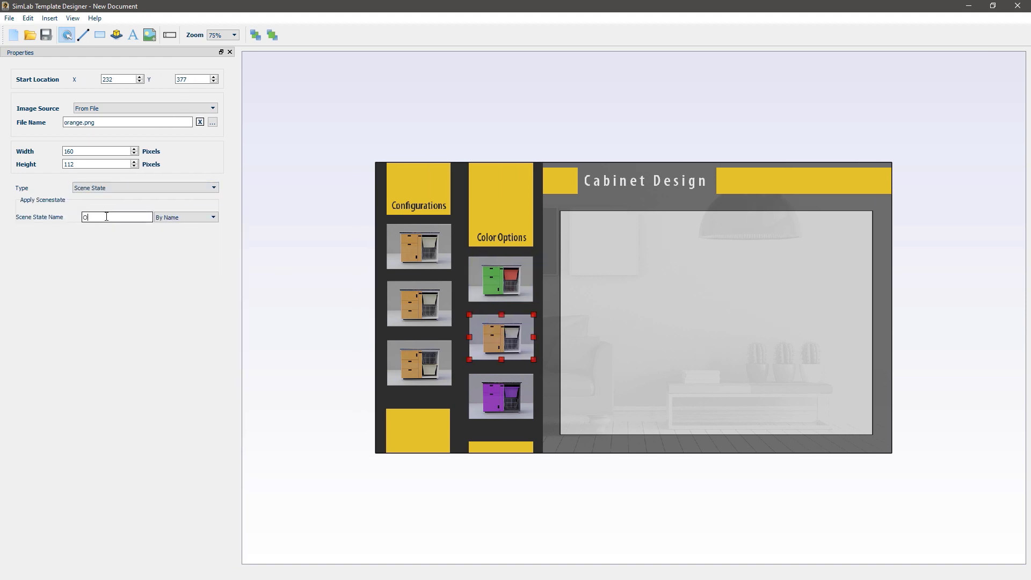
type("Orange")
Step: Give the purple cabinet image a Scene State action for the state Purple, and recheck the scene state settings of the other images
left_click(483, 385)
left_click(117, 185)
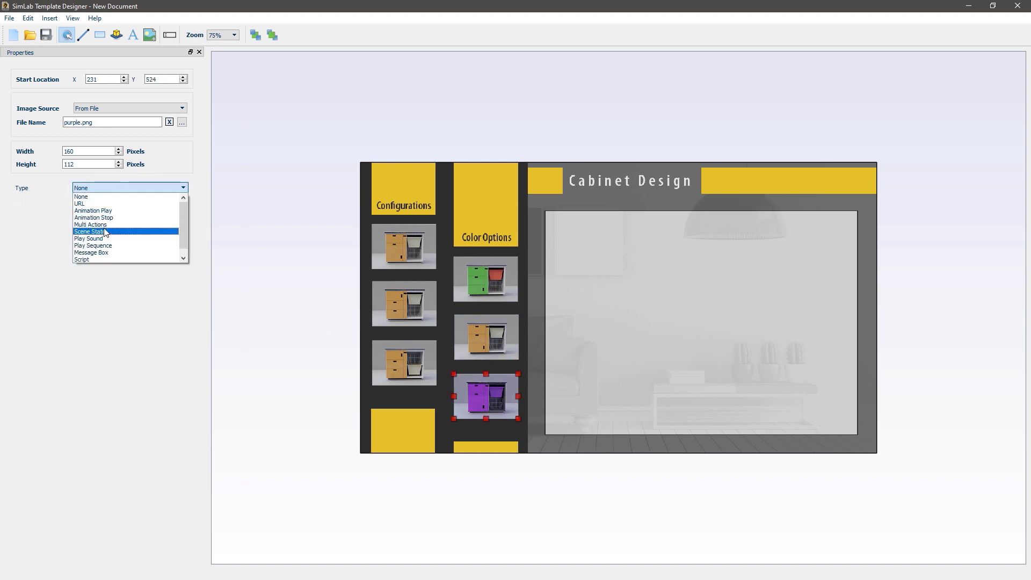
left_click(104, 232)
left_click(102, 218)
type("Purple")
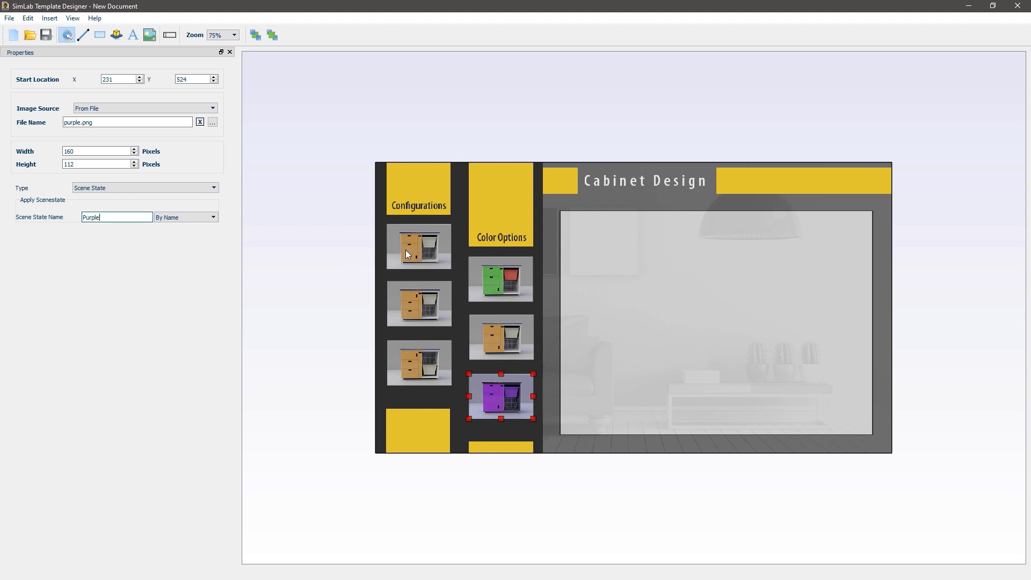
left_click(407, 255)
left_click(405, 293)
left_click(495, 278)
left_click(501, 322)
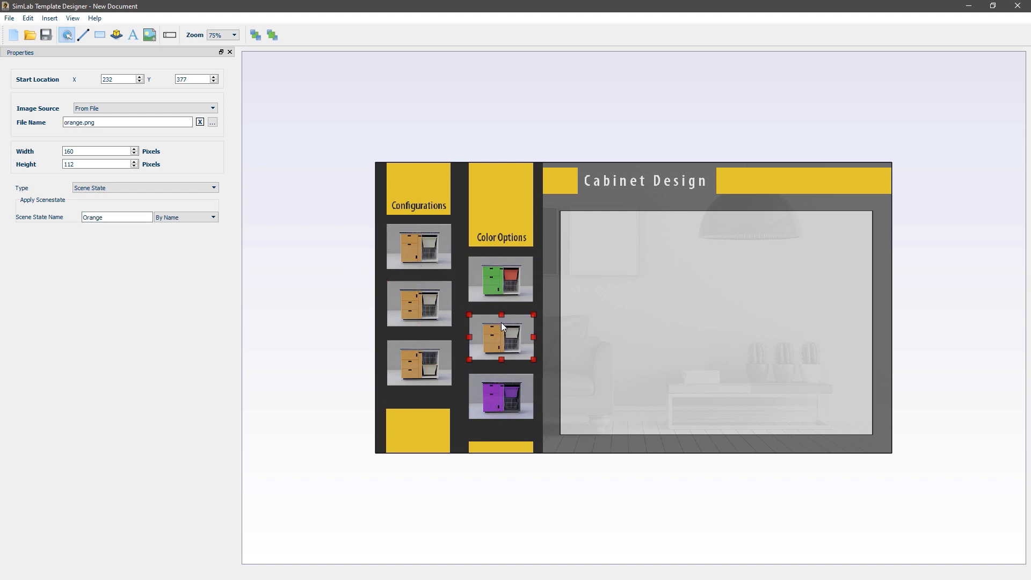
Step: Insert a 3D area at about X 459, Y 119 and stretch it over the light framed panel, about 777 by 557 pixels
left_click(119, 34)
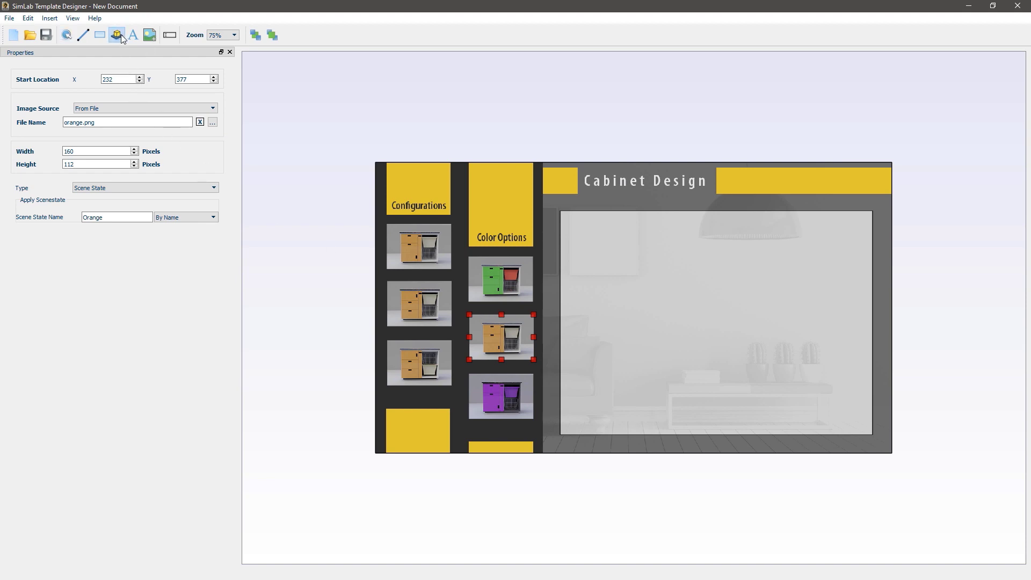
left_click(608, 239)
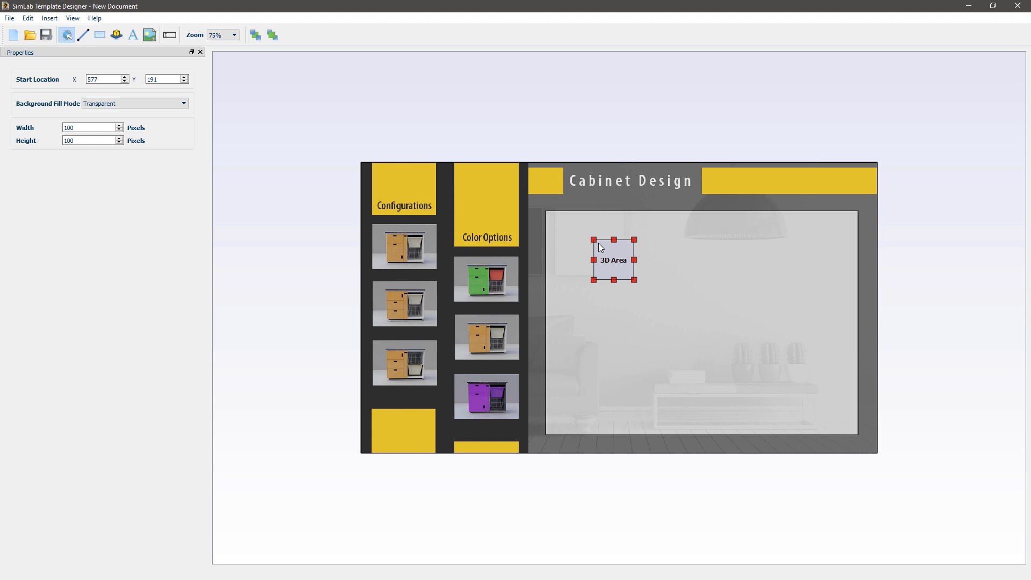
left_click_drag(595, 242, 547, 213)
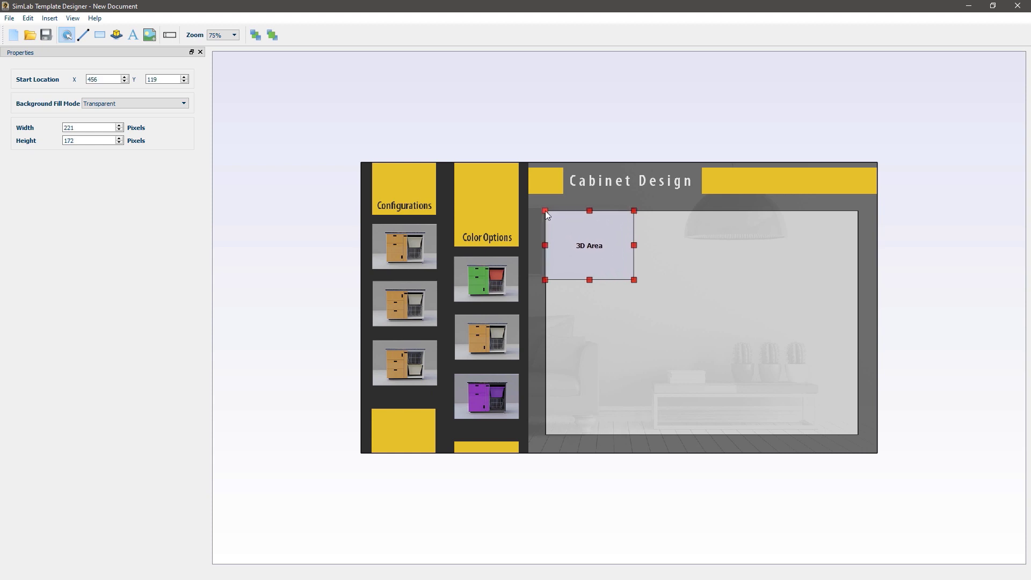
left_click_drag(634, 280, 859, 435)
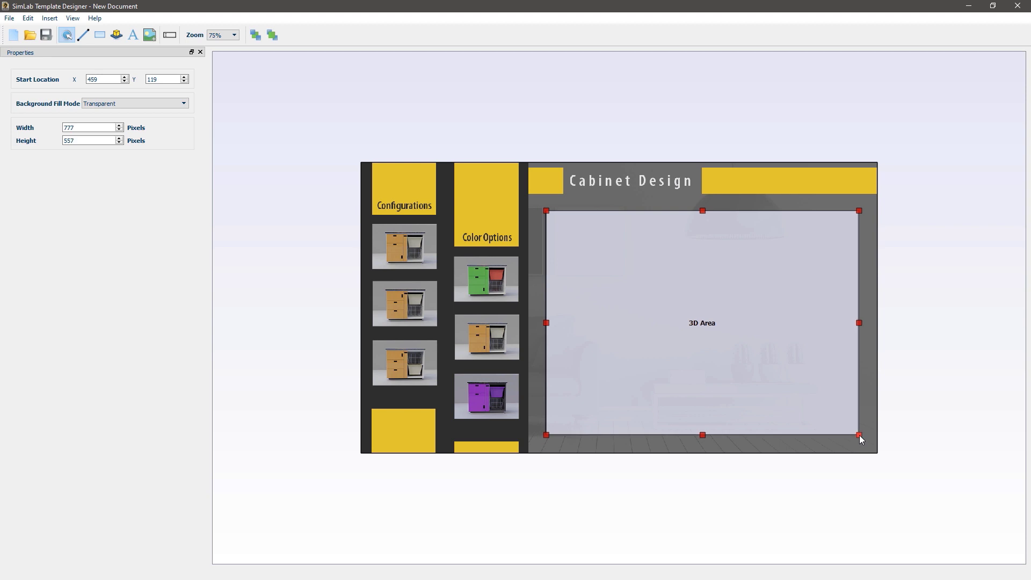
Step: Fine-tune the 3D area's side edges to match the panel frame, with X at 457 and a width of 777 pixels
left_click(225, 35)
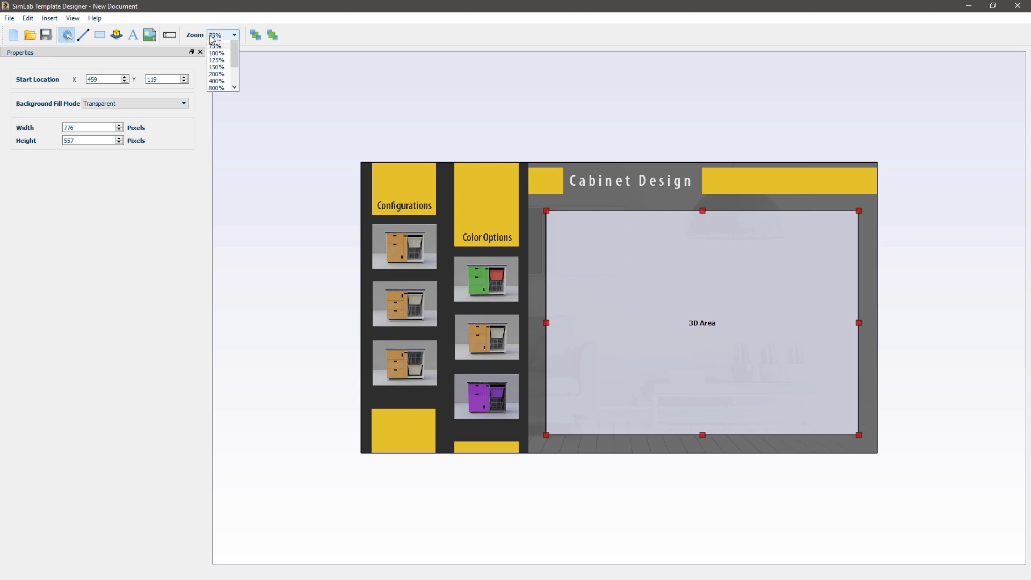
left_click(218, 93)
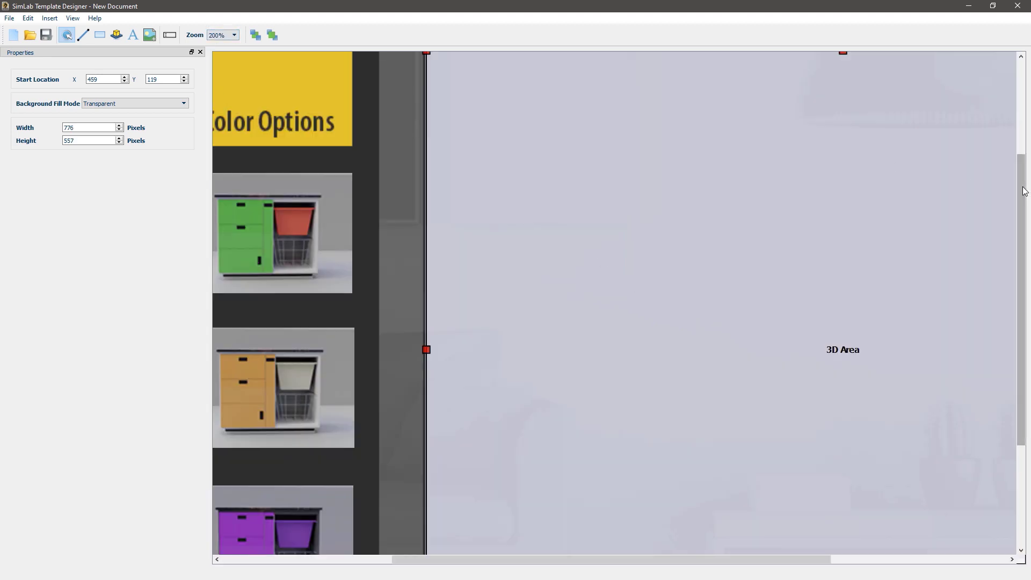
scroll(928, 159, "up", 2)
left_click_drag(425, 455, 423, 456)
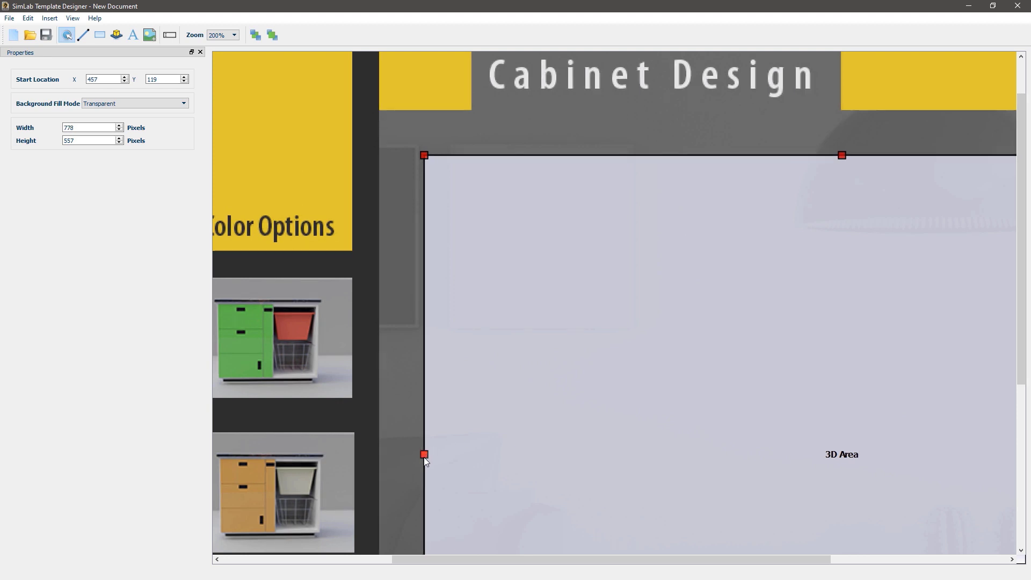
left_click_drag(1022, 213, 1003, 423)
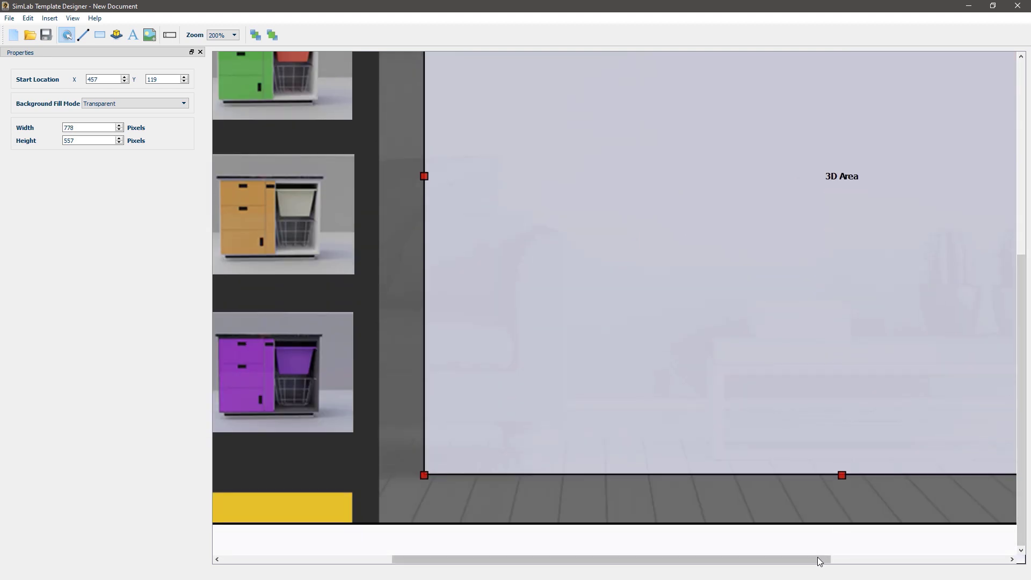
left_click_drag(818, 559, 988, 559)
left_click_drag(947, 176, 945, 177)
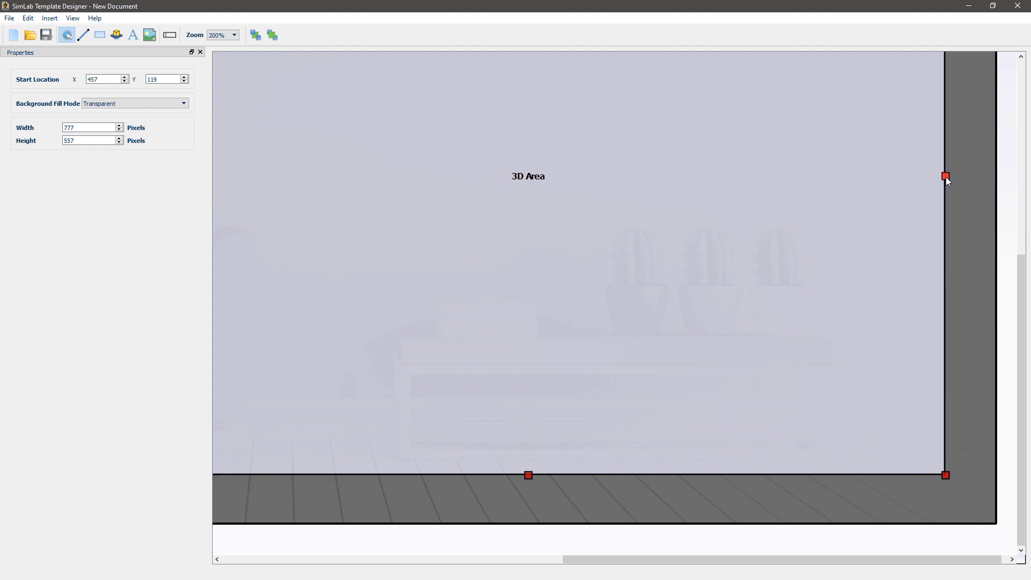
scroll(472, 220, "up", 5)
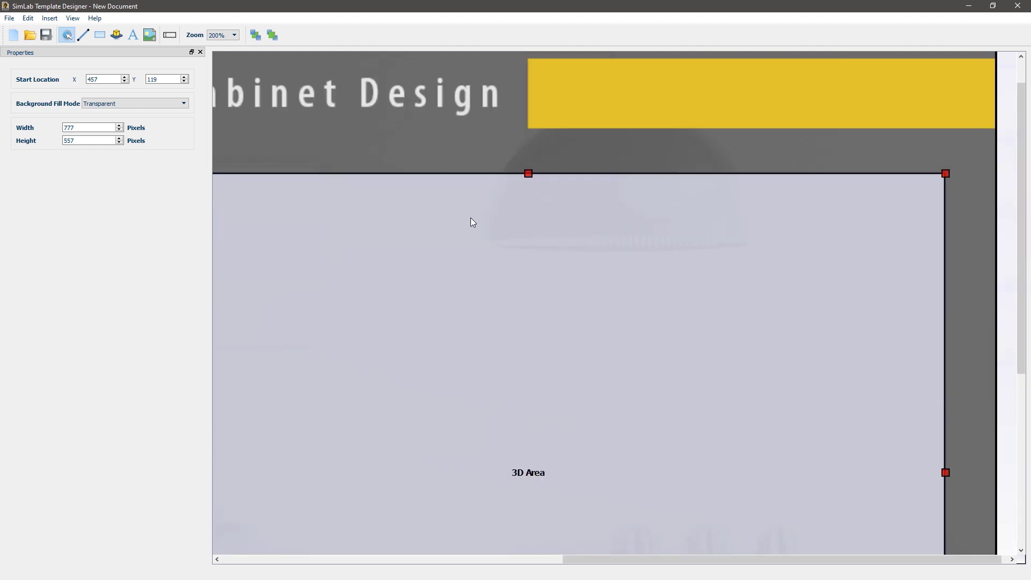
Step: Save the template as Cabinet in the General templates folder and close the template designer
left_click(9, 18)
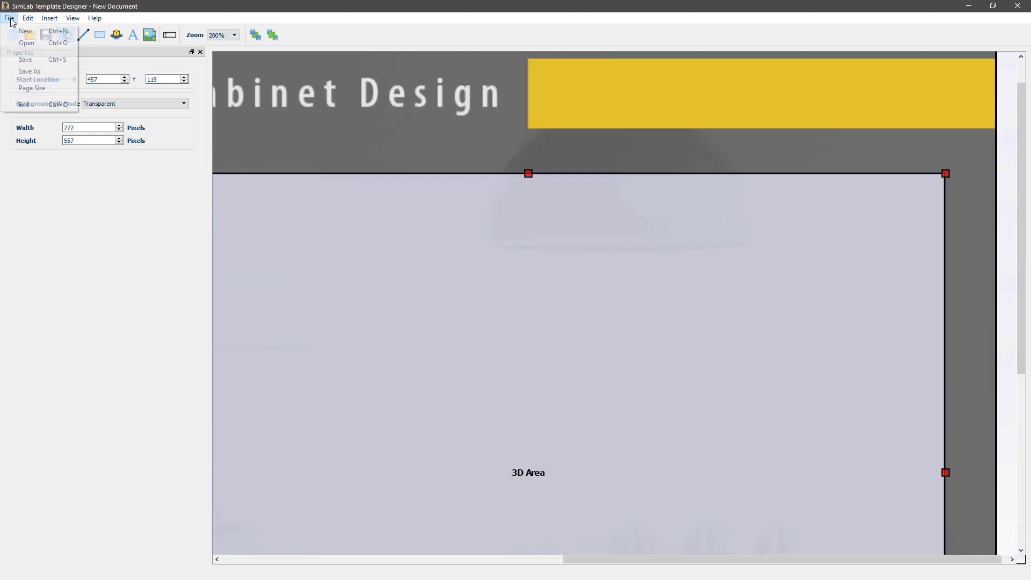
left_click(20, 71)
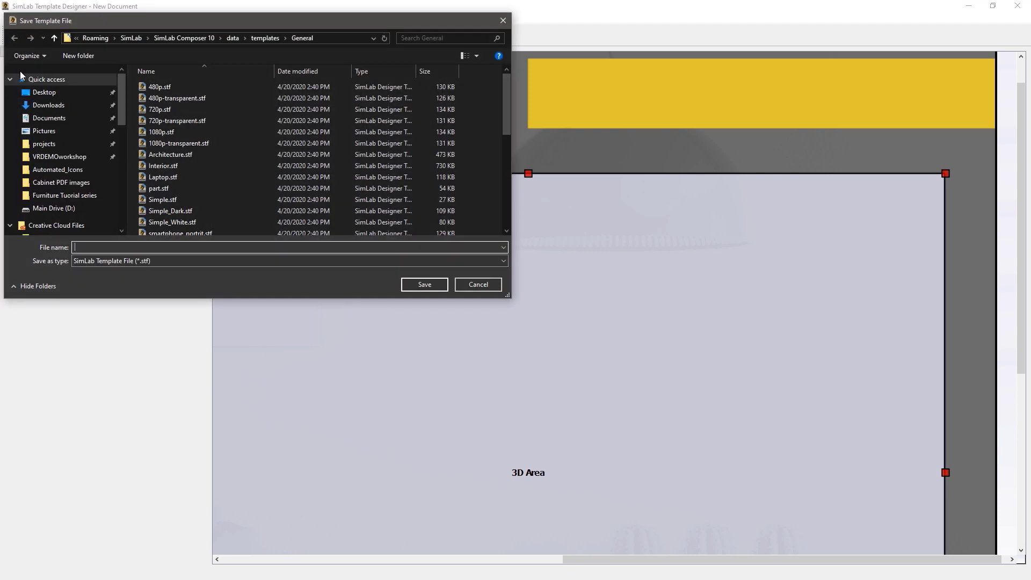
type("Cabinet")
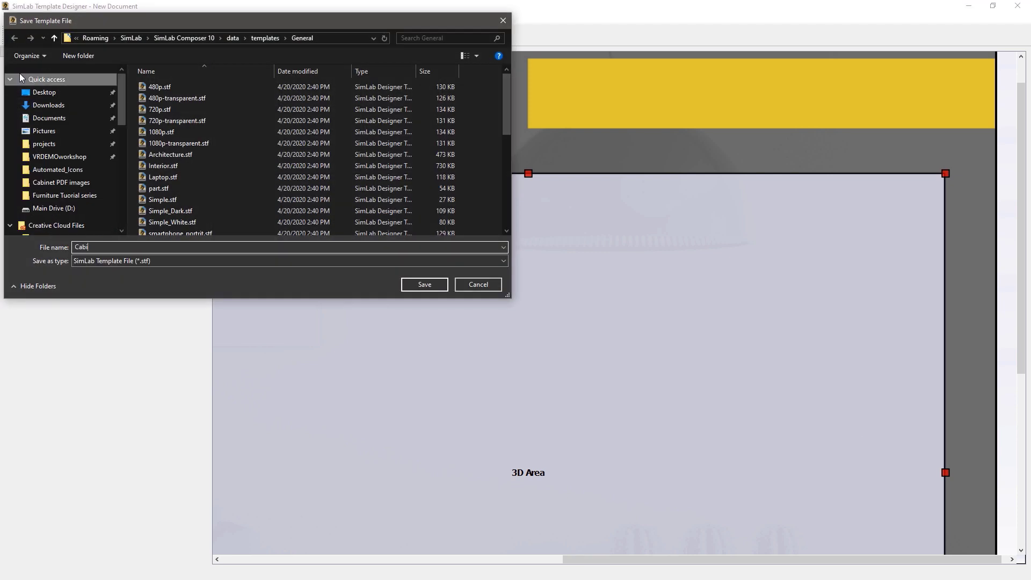
left_click(432, 285)
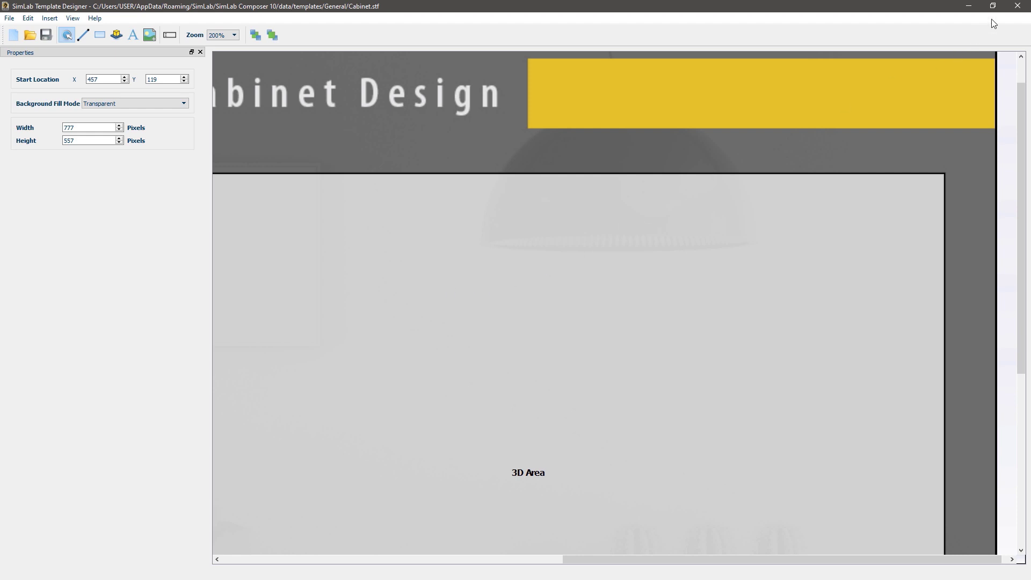
left_click(1015, 6)
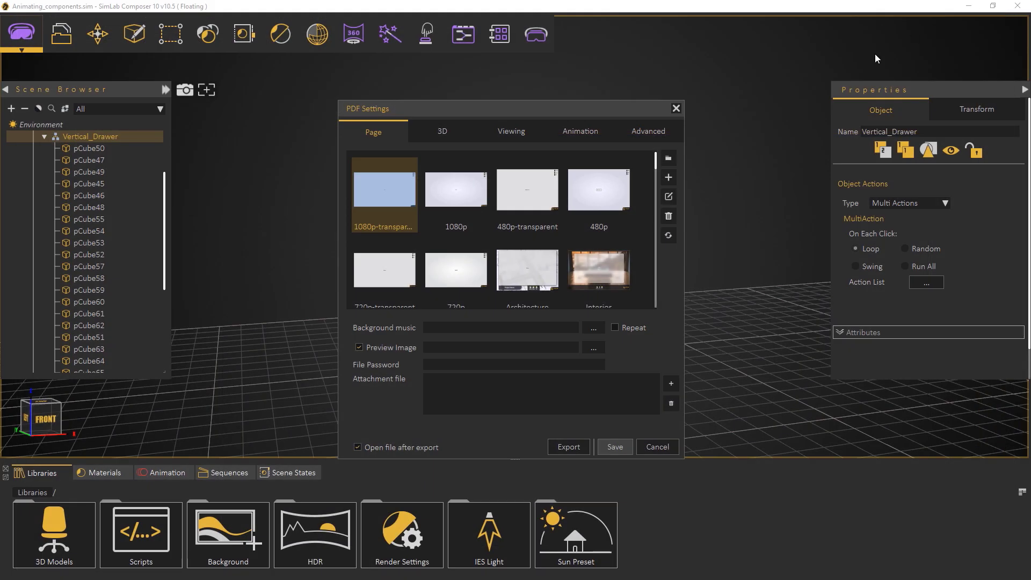
Step: Refresh the page template list in the SimLab Composer PDF settings and select the Cabinet template
left_click(670, 235)
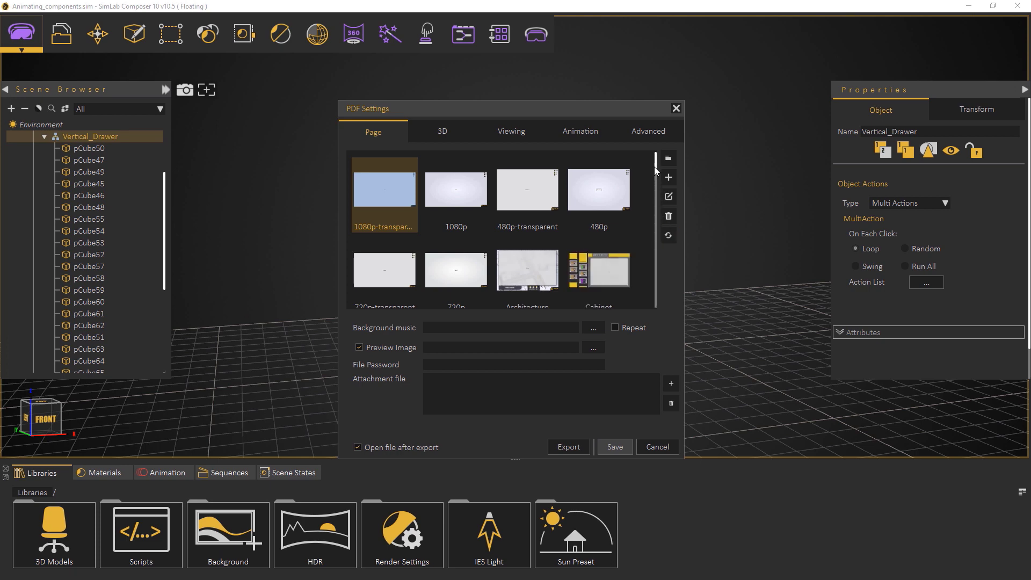
left_click(616, 261)
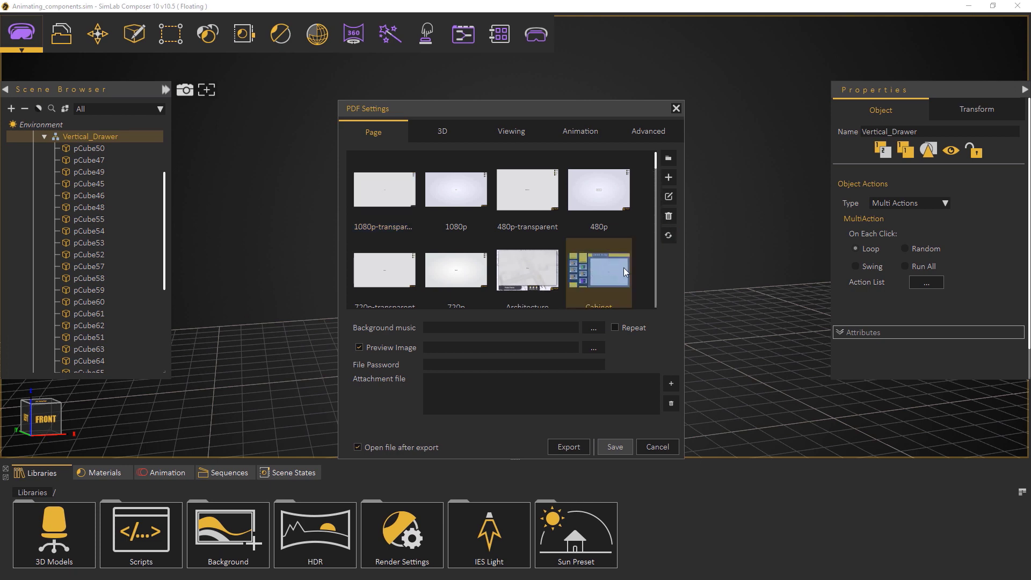
scroll(624, 267, "down", 1)
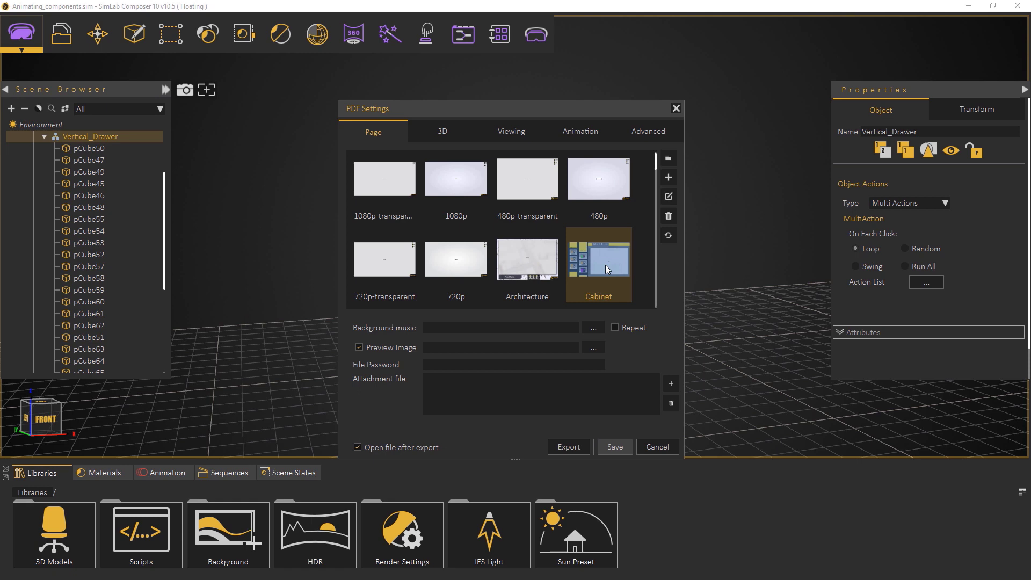
Step: Export the 3D PDF as Cabinet_3DPDF in the Cabinet Model folder, using metre units and including all scene states
left_click(569, 448)
type("Cabin")
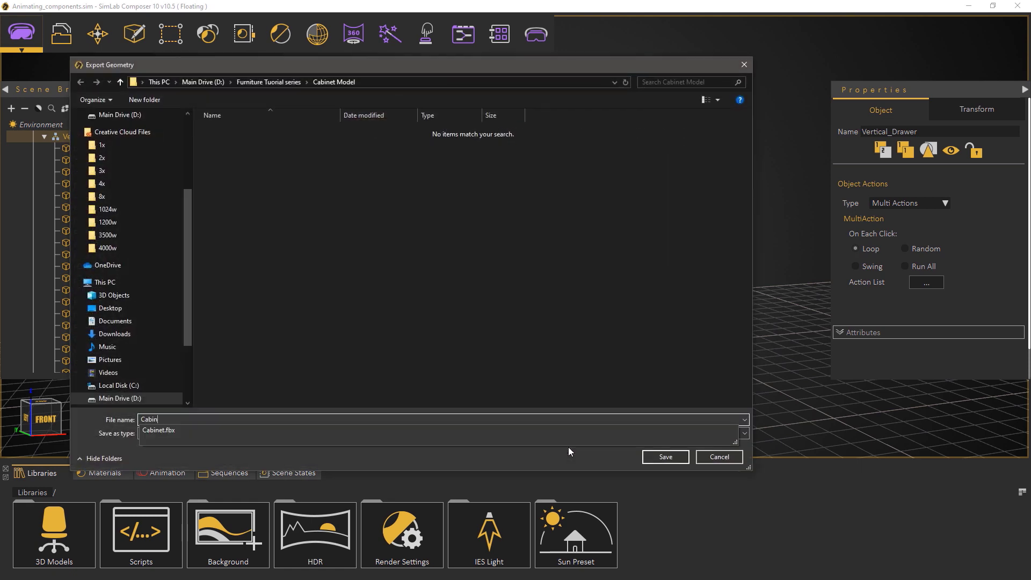
type("et_3")
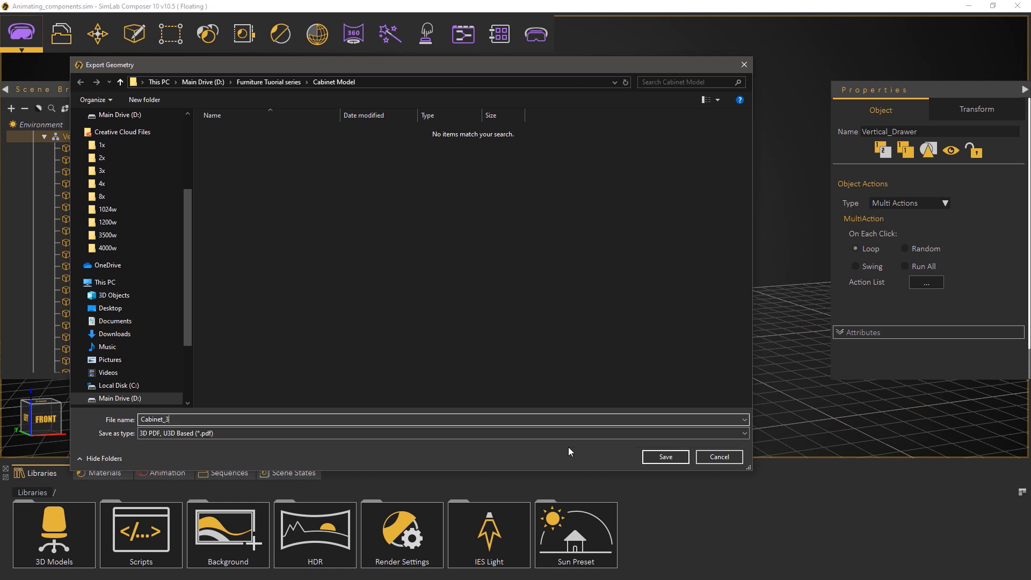
type("DPDF")
left_click(665, 458)
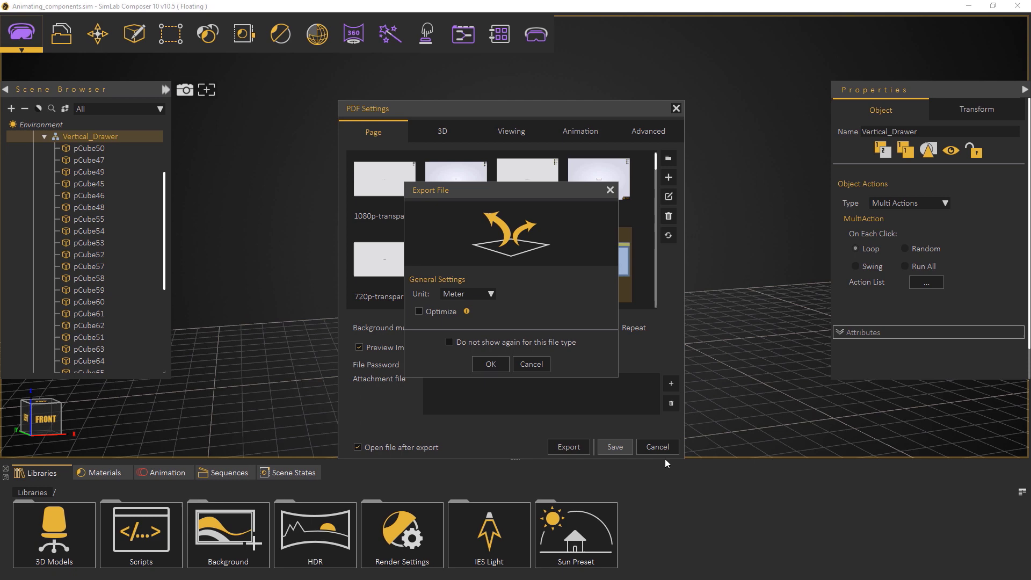
left_click(496, 368)
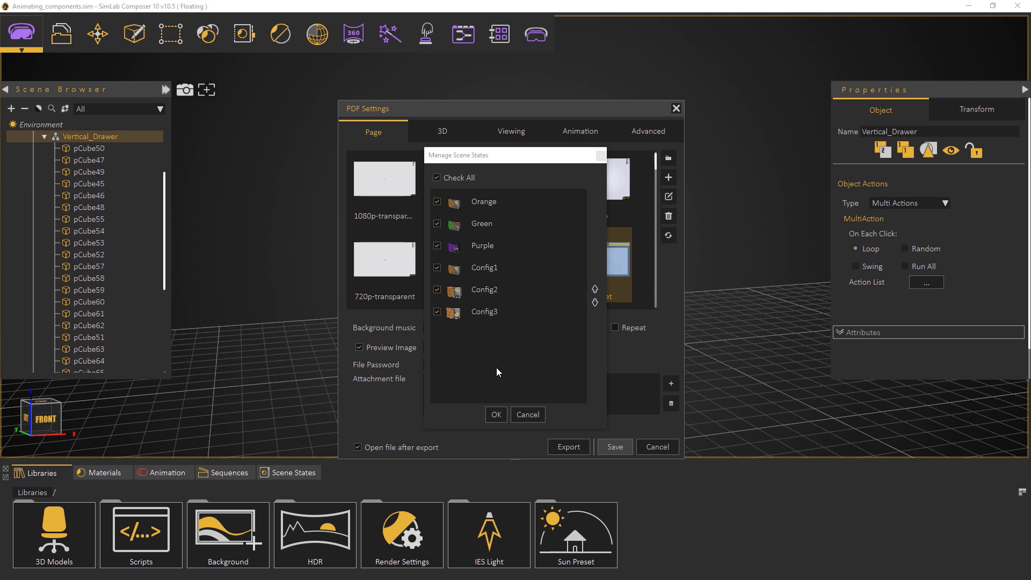
left_click(498, 414)
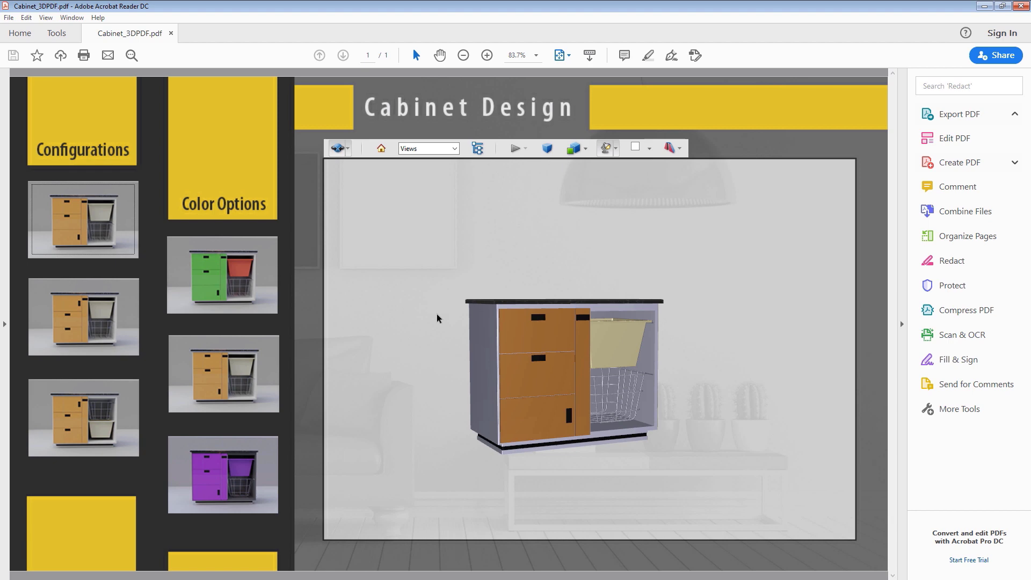
Step: In the exported PDF in Acrobat Reader, try the second and third configurations and the purple, orange and green color options
left_click(106, 318)
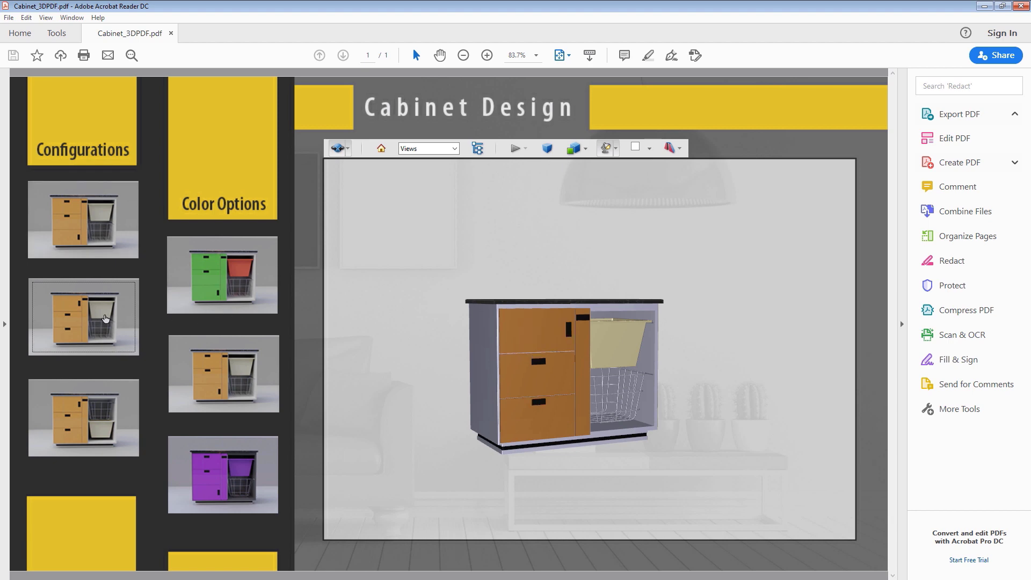
left_click(104, 403)
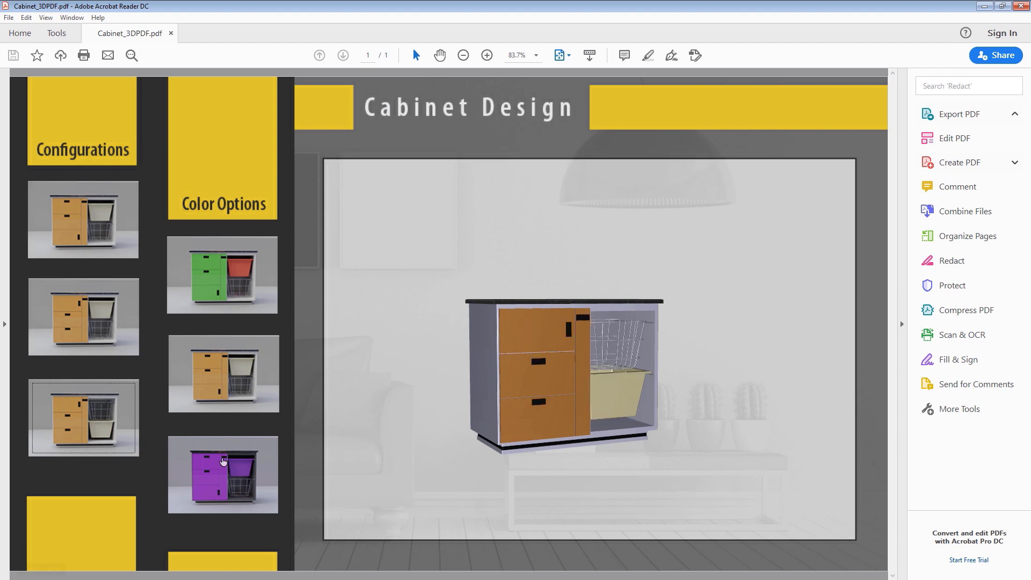
left_click(223, 462)
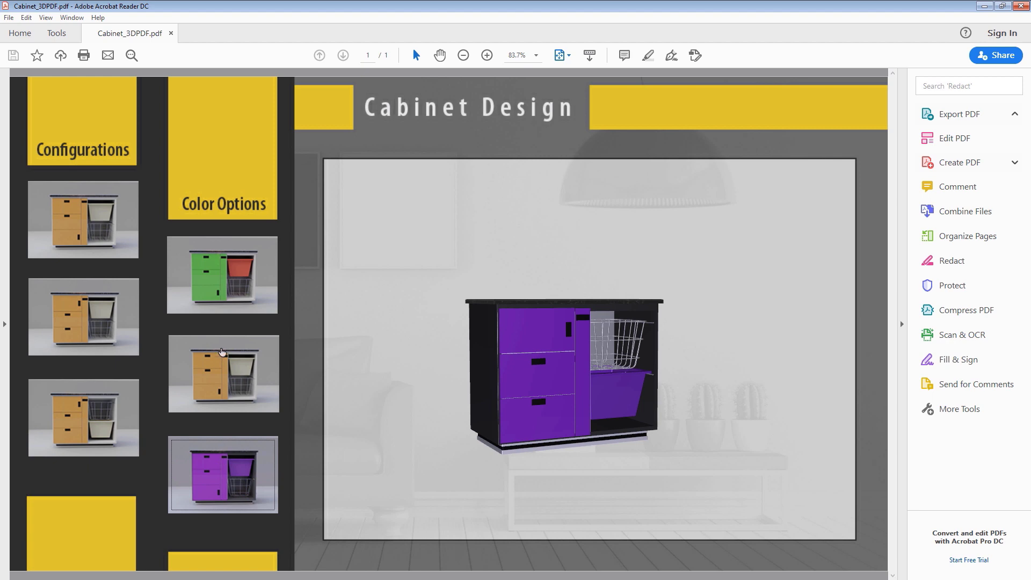
left_click(222, 353)
left_click(221, 301)
left_click(230, 374)
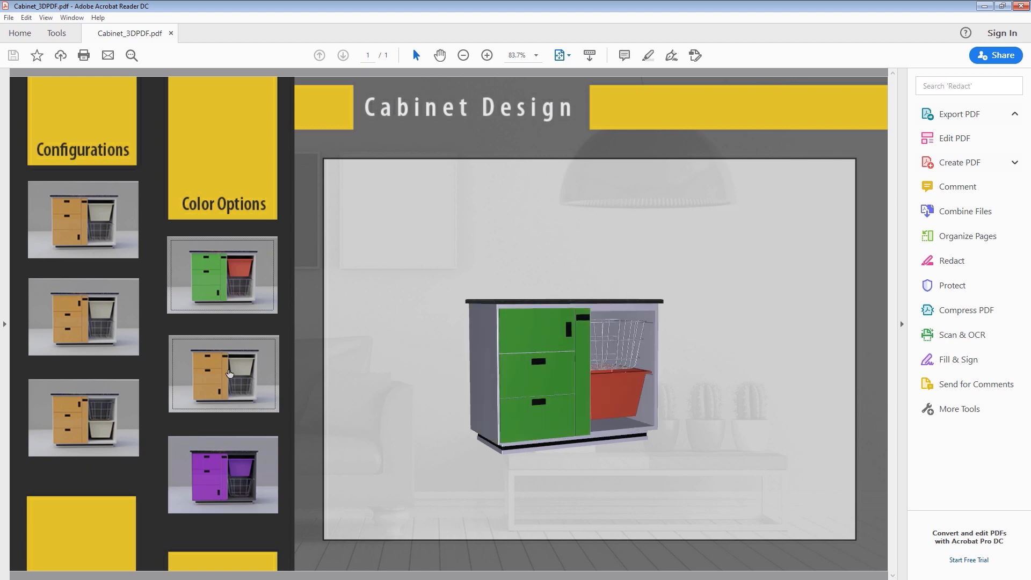
Step: Test the cabinet's interactive parts by opening the upper door, the drawers and the vertical drawer, and view them from several angles
left_click(525, 330)
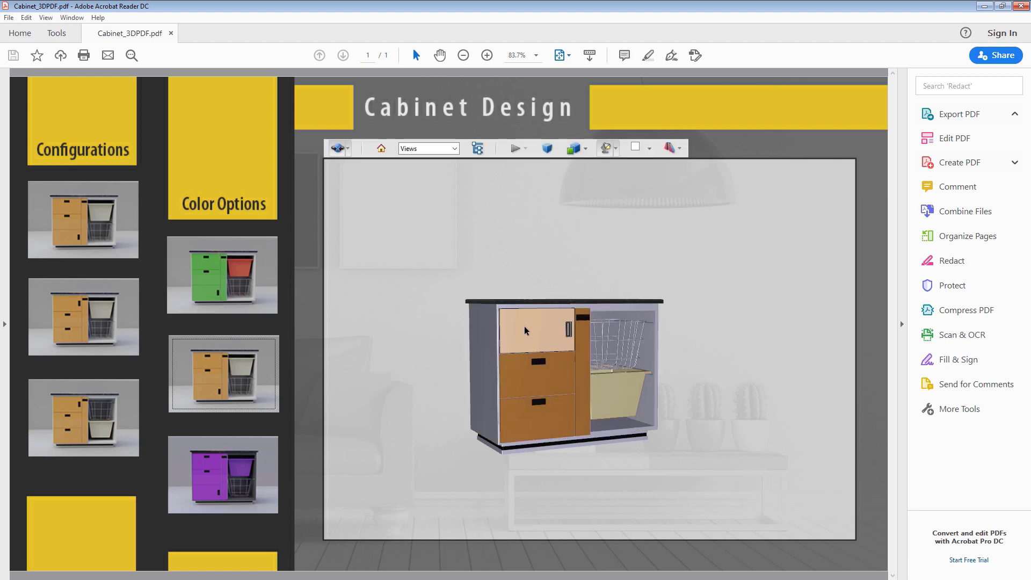
left_click(525, 331)
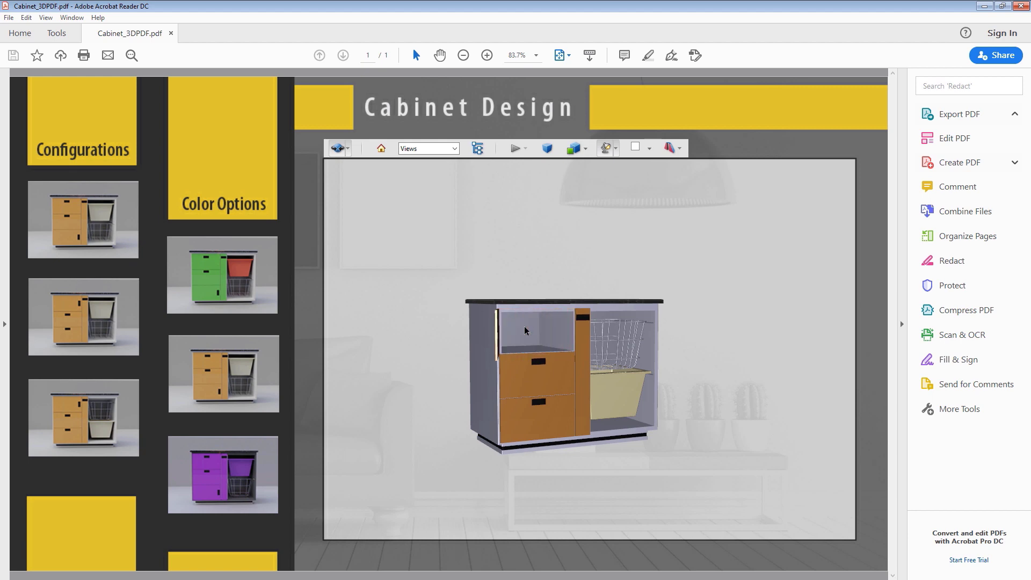
left_click_drag(560, 380, 576, 345)
left_click(579, 345)
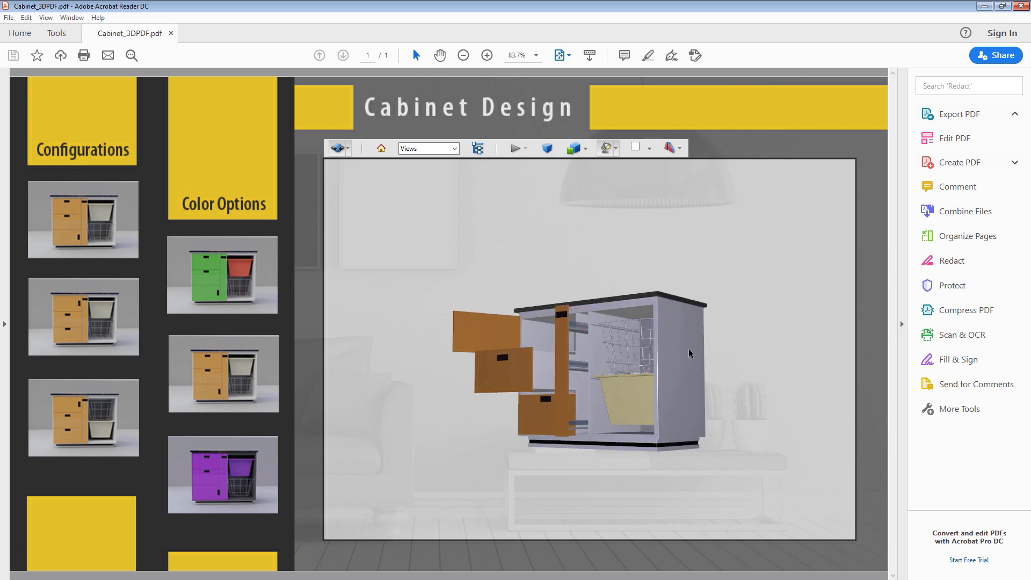
left_click_drag(688, 349, 753, 387)
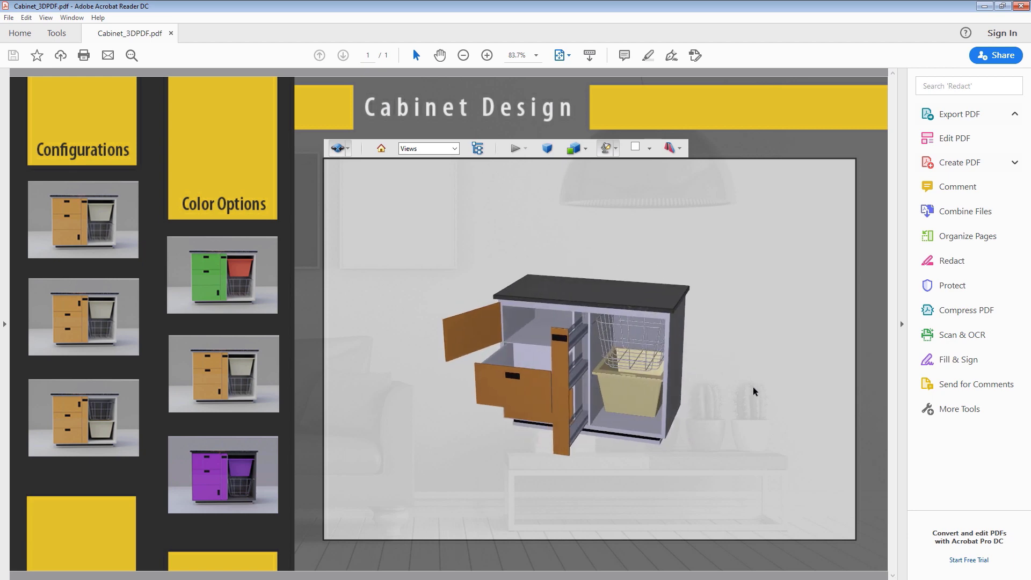
Step: Slide the beige bin out of the cabinet and back in, and close the vertical drawer, inspecting the model from different sides
left_click(627, 350)
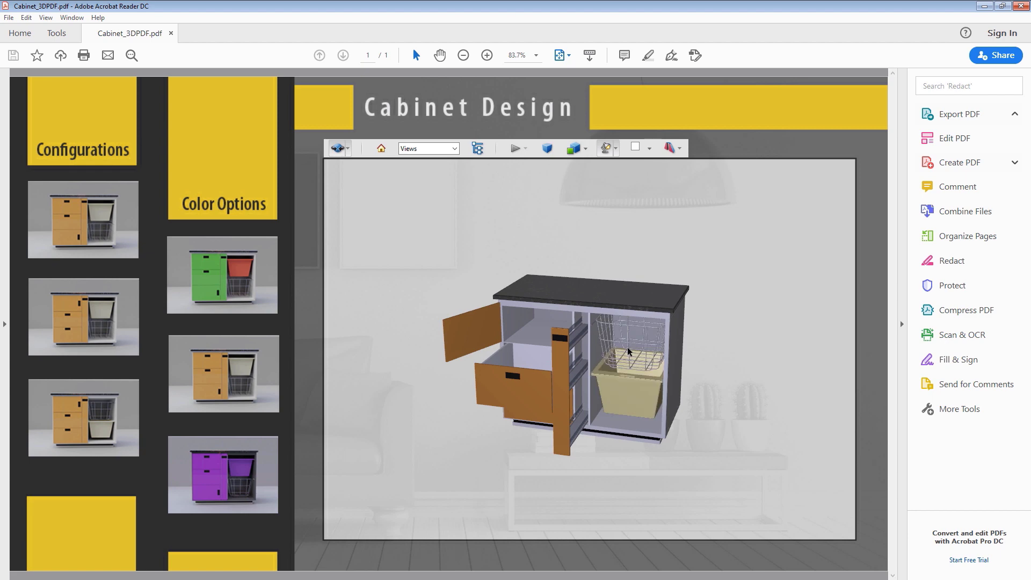
left_click_drag(717, 405, 716, 375)
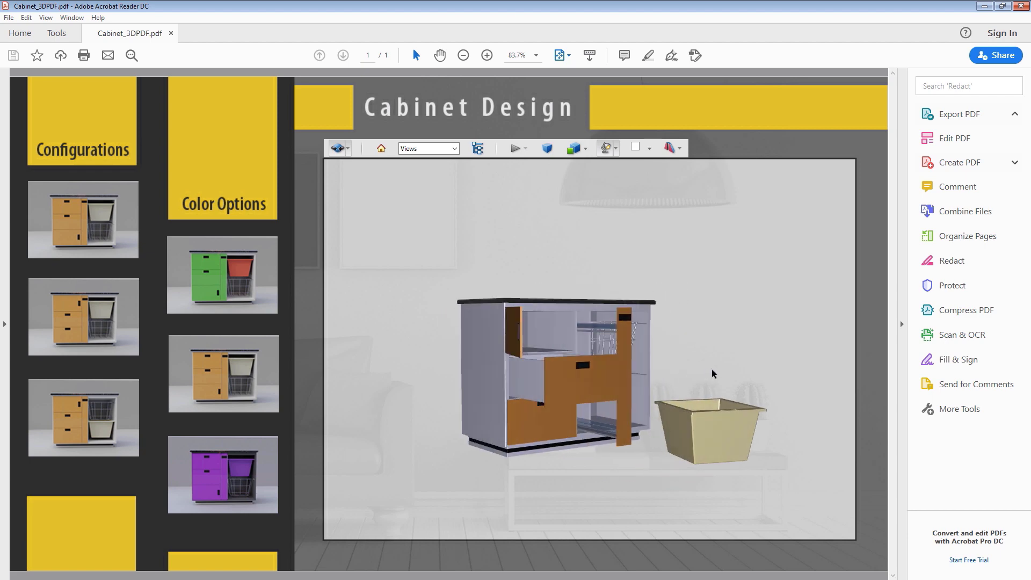
left_click_drag(713, 375, 596, 437)
left_click(574, 456)
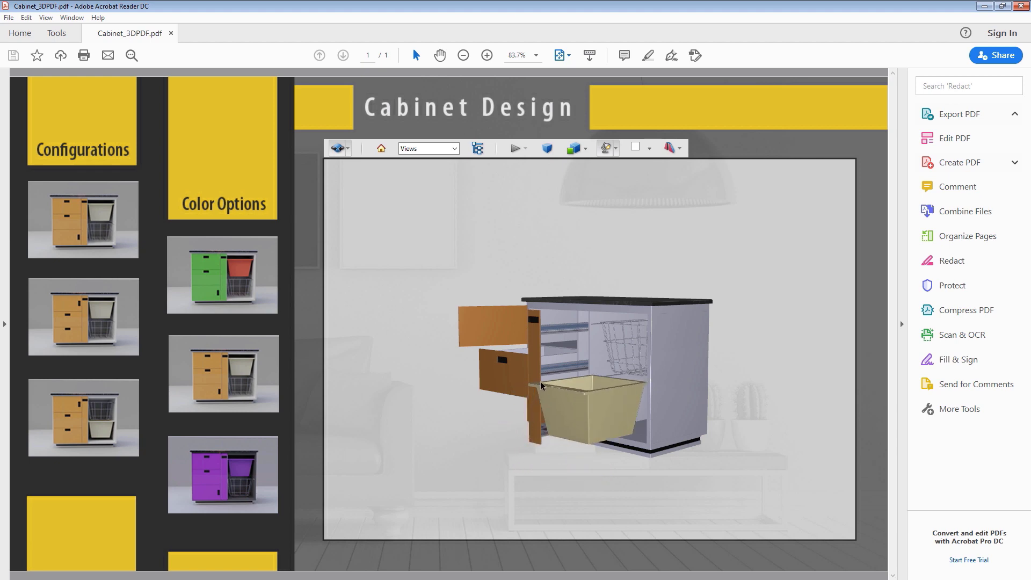
left_click(535, 360)
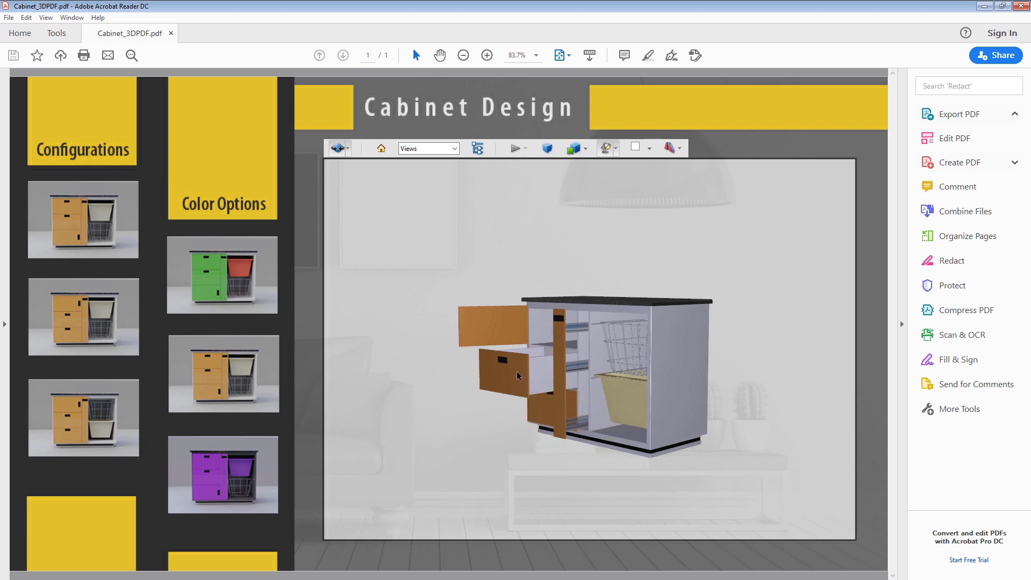
left_click_drag(470, 395, 590, 398)
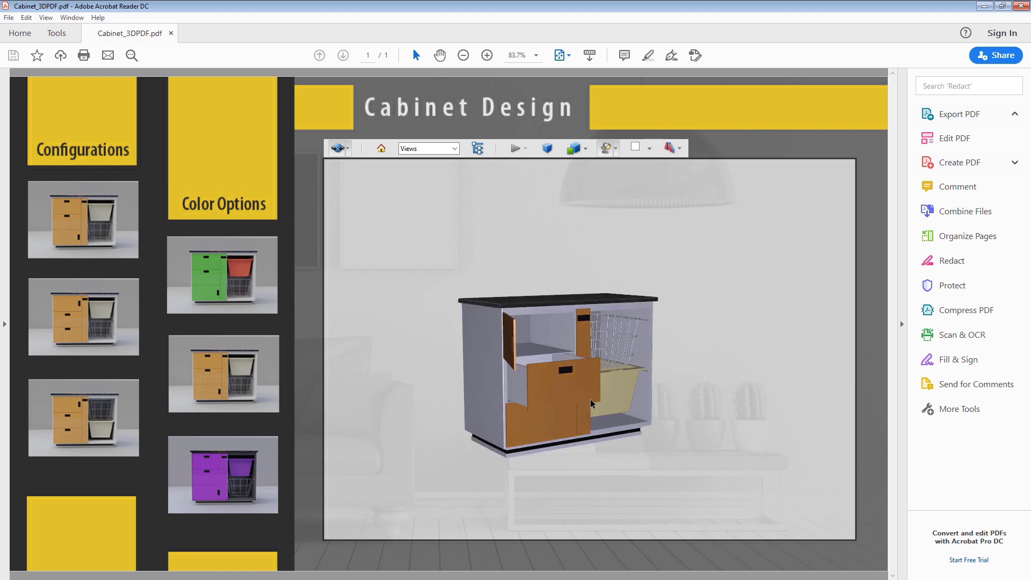
left_click(521, 351)
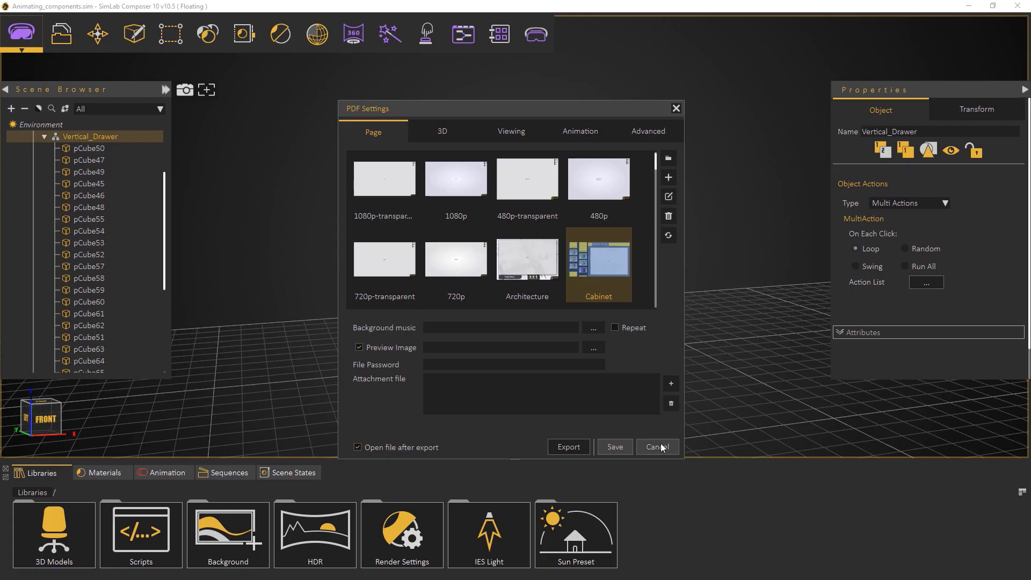
Step: Back in SimLab Composer, leave the PDF settings and add Cabinet_3DPDF.pdf and technicalDocument.pdf to a 3D PDF merge
left_click(658, 447)
left_click(61, 34)
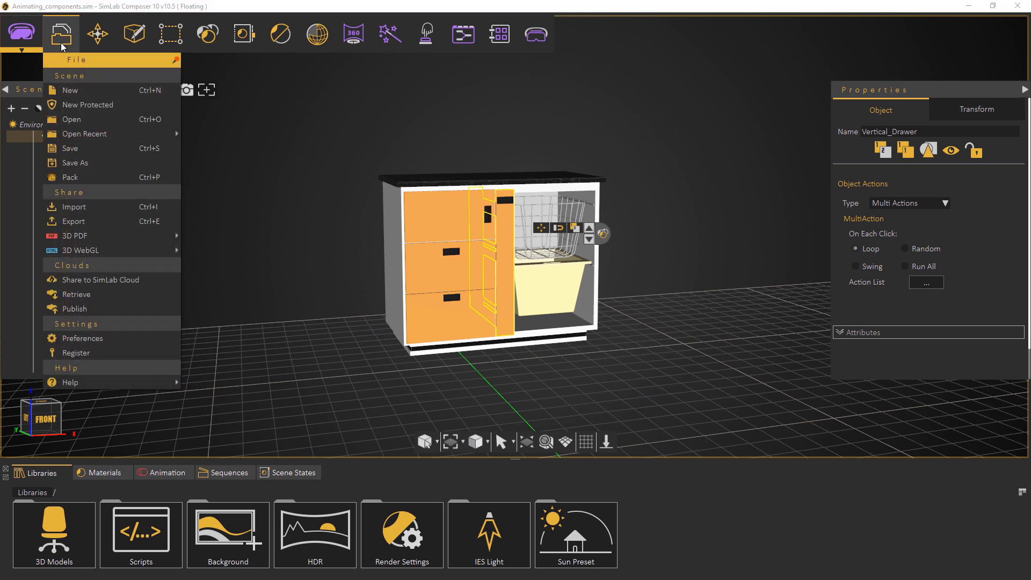
mouse_move(149, 234)
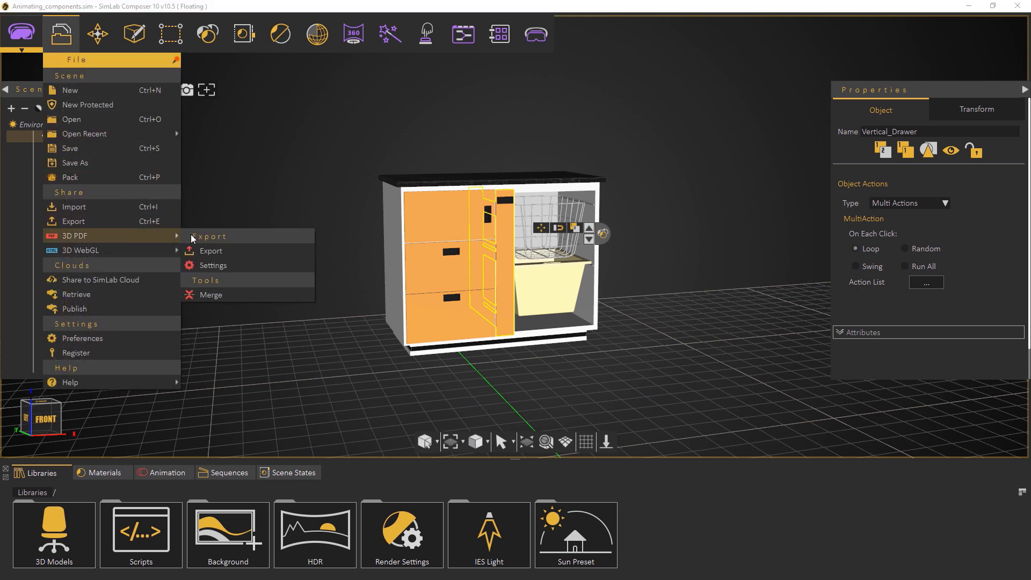
left_click(227, 293)
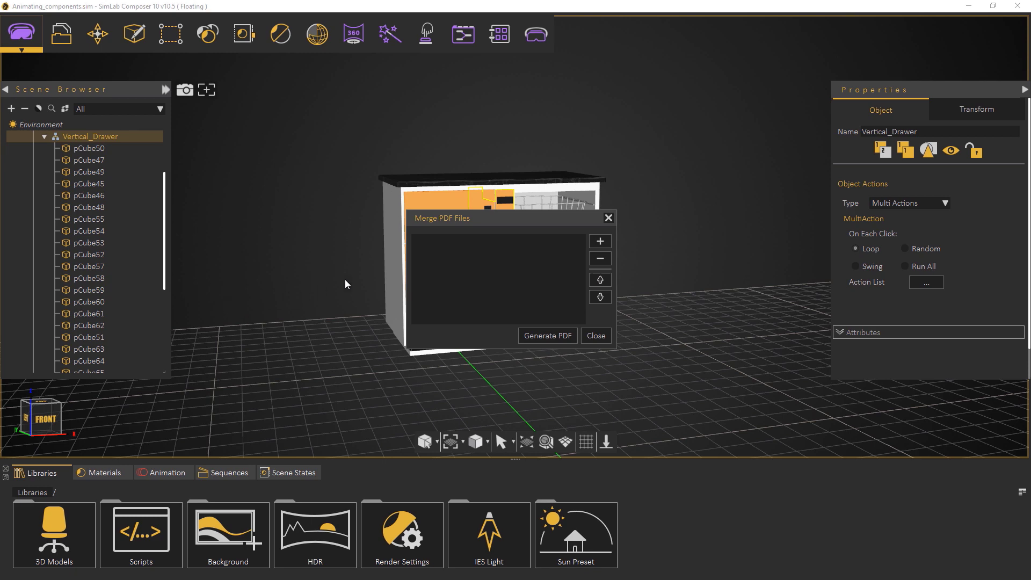
left_click(601, 239)
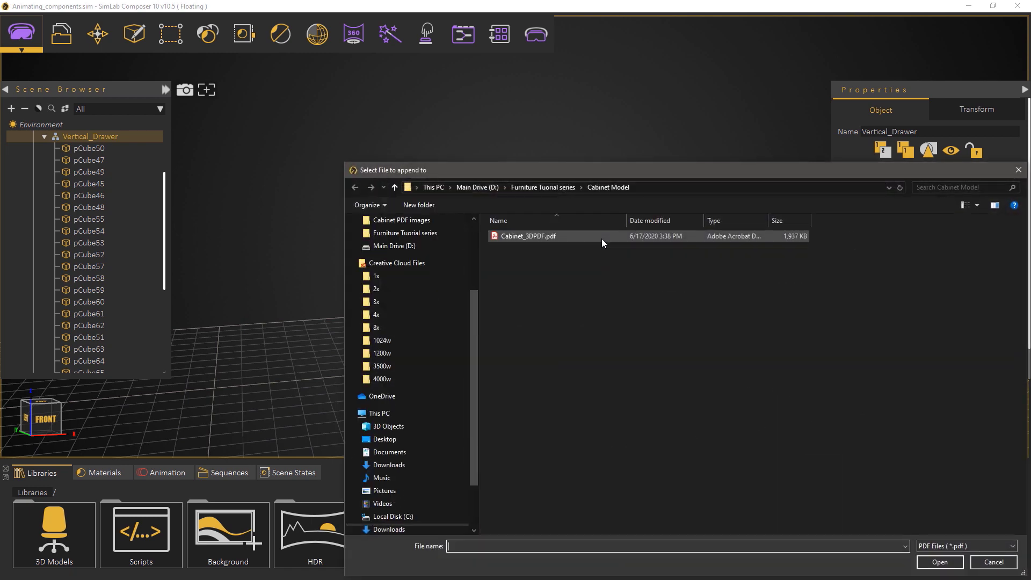
double_click(602, 238)
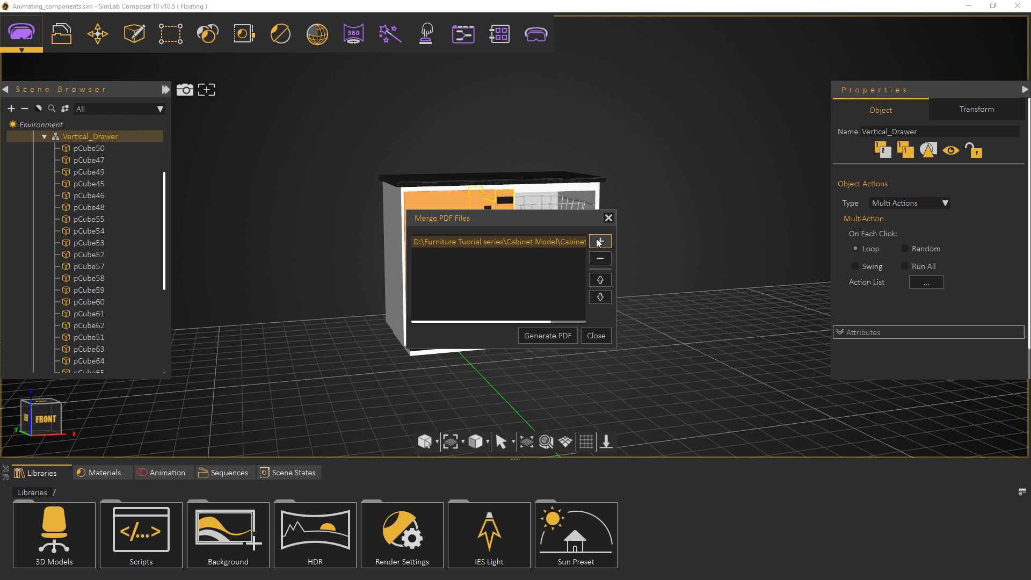
left_click(598, 241)
left_click(551, 185)
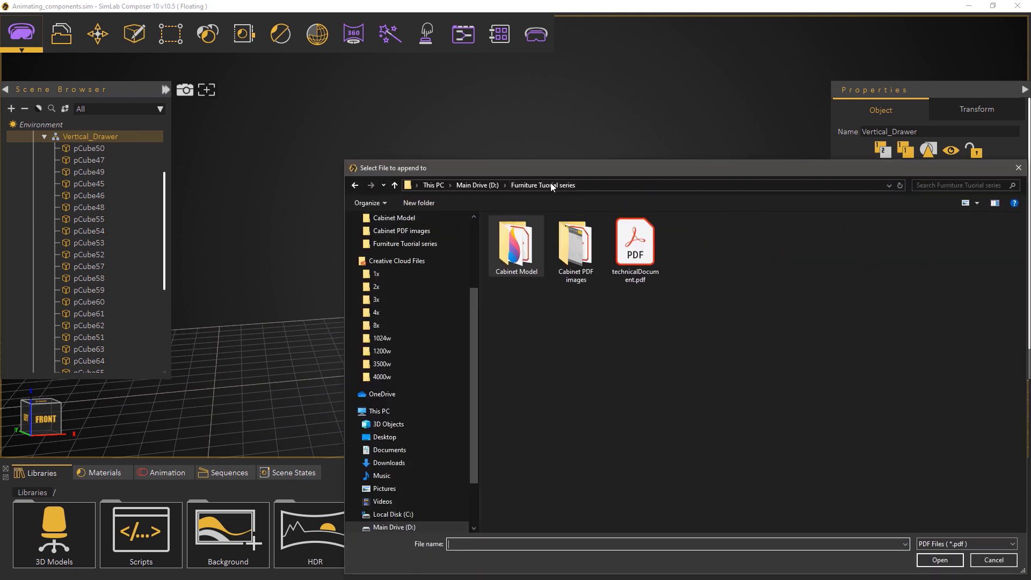
double_click(623, 259)
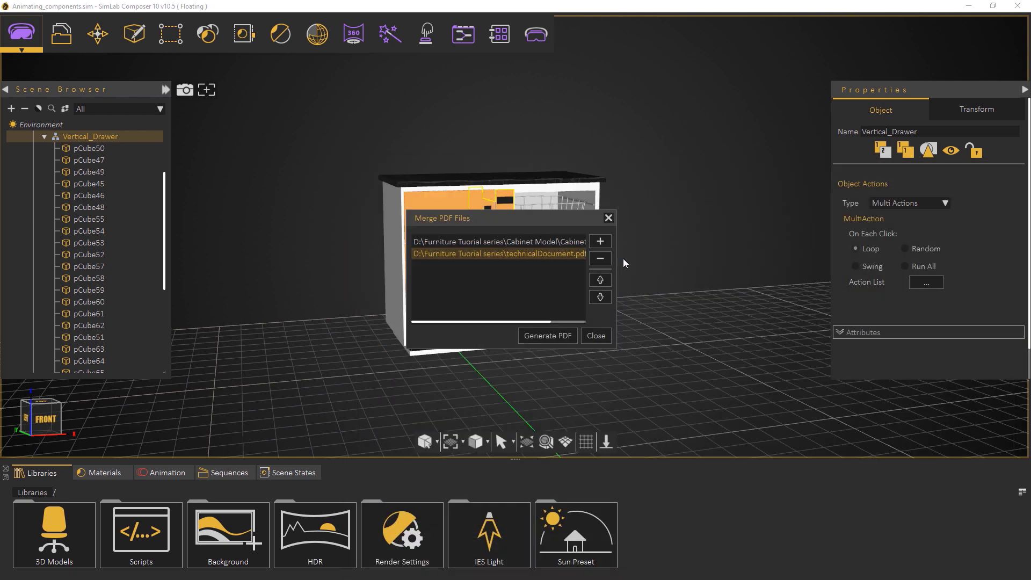
Step: Generate the merged PDF as Combined in the Furniture Tuorial series folder
left_click(557, 335)
type("Combined")
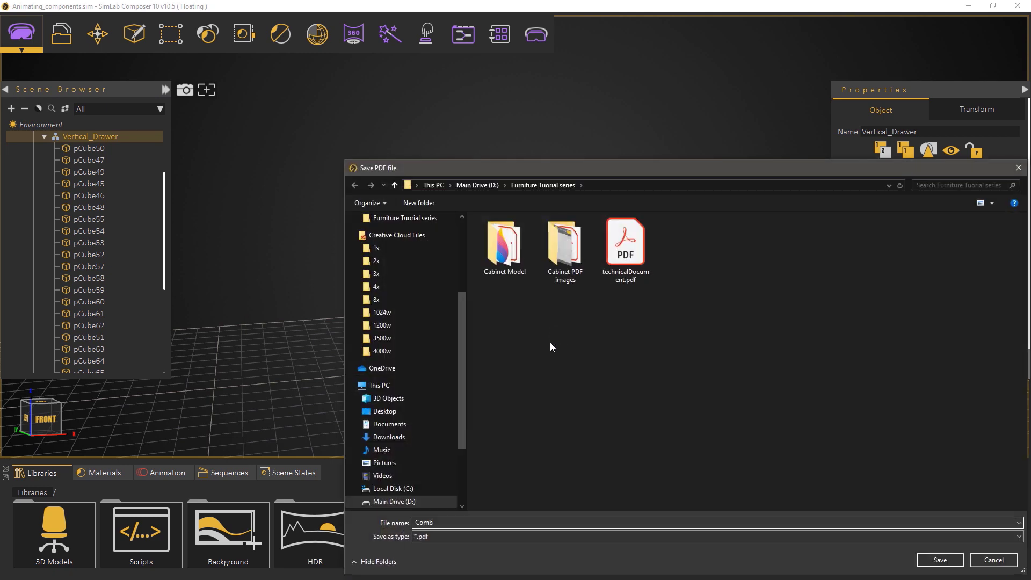
left_click(935, 562)
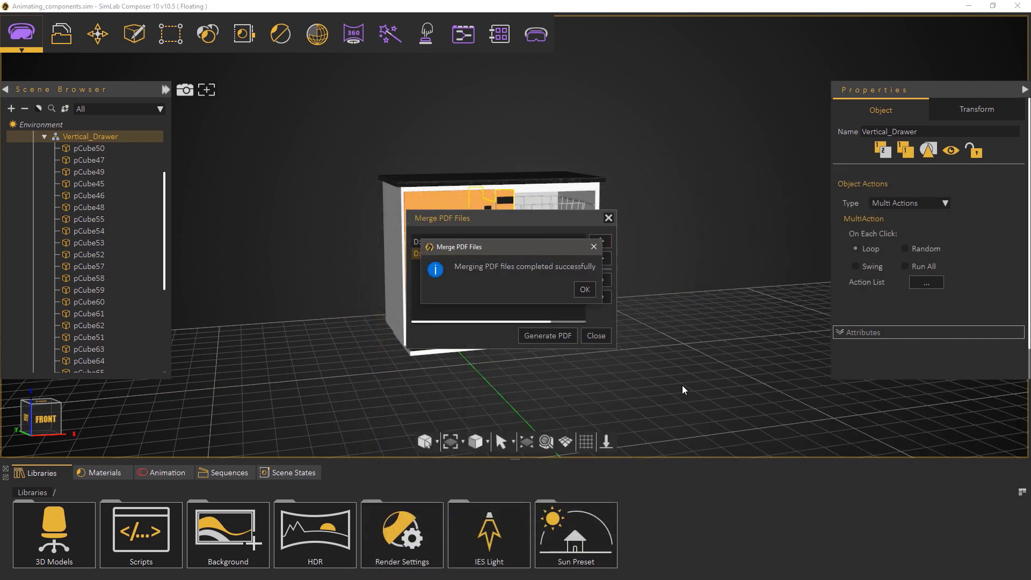
left_click(585, 294)
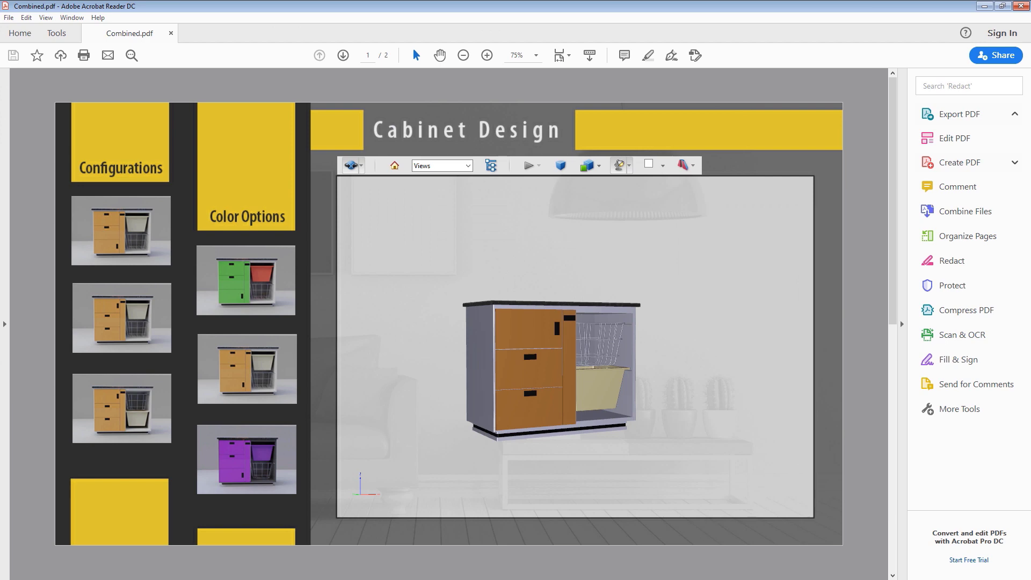
Step: In Combined.pdf, test the beige bin and the green color option, and view the technical specifications on page 2
left_click(588, 386)
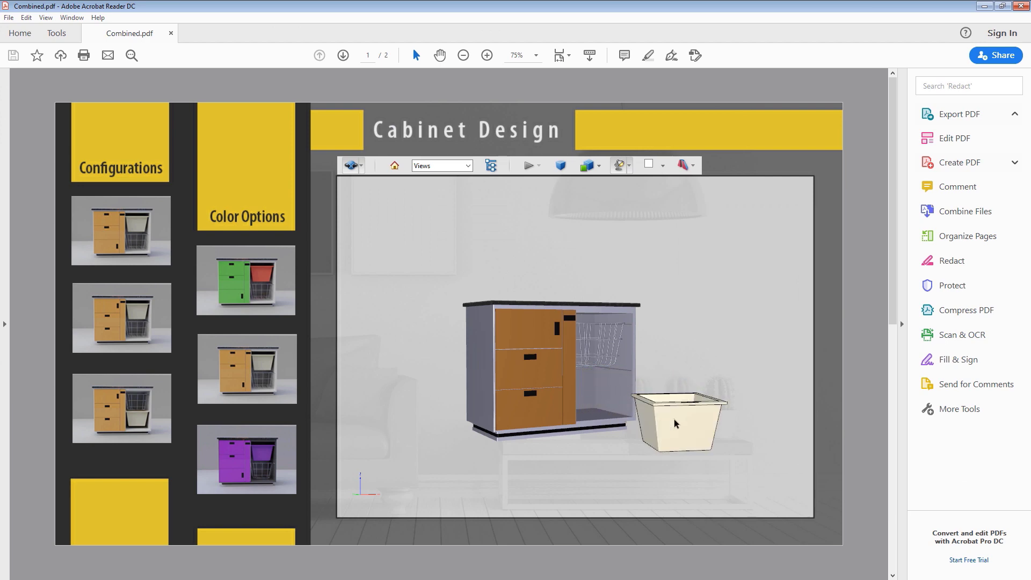
left_click(243, 284)
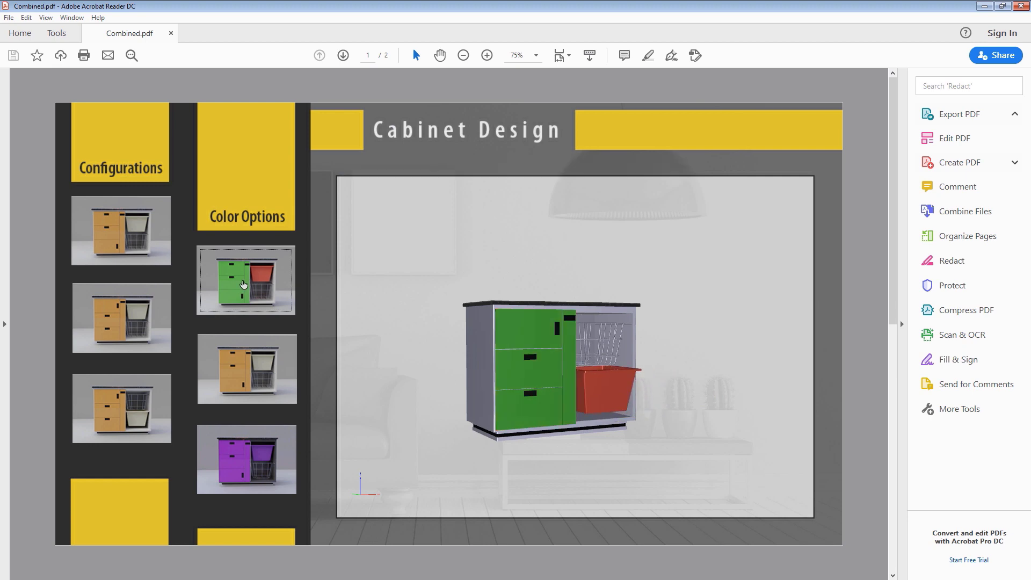
left_click_drag(893, 290, 890, 475)
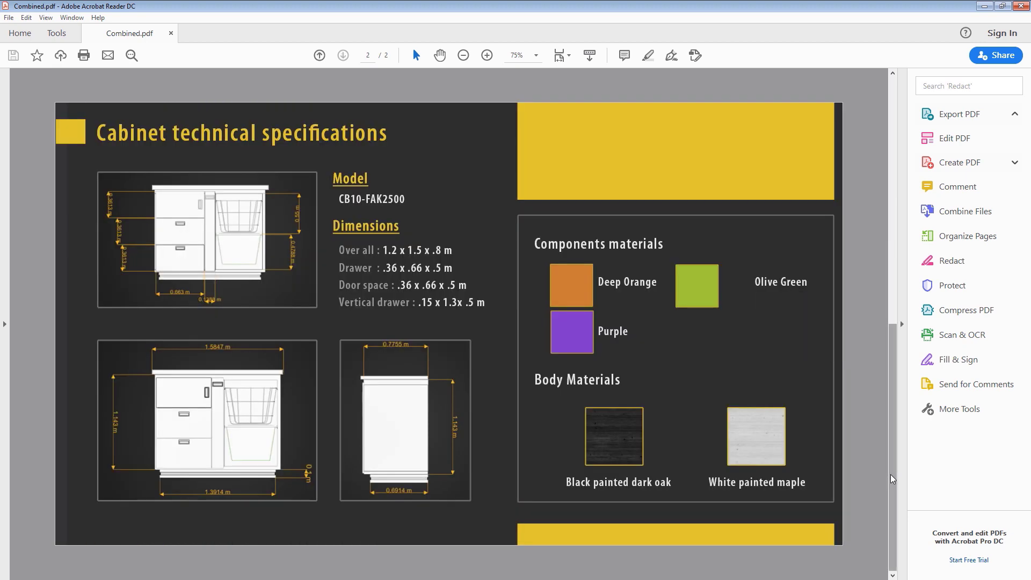